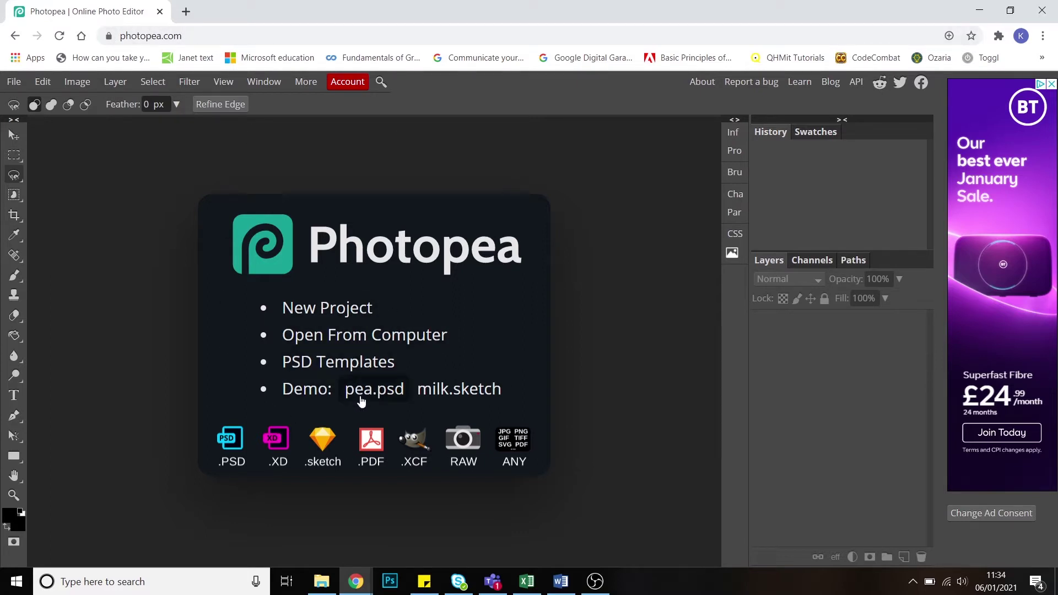
Create a new 1280 × 720 px project named mask with a white background
click(321, 306)
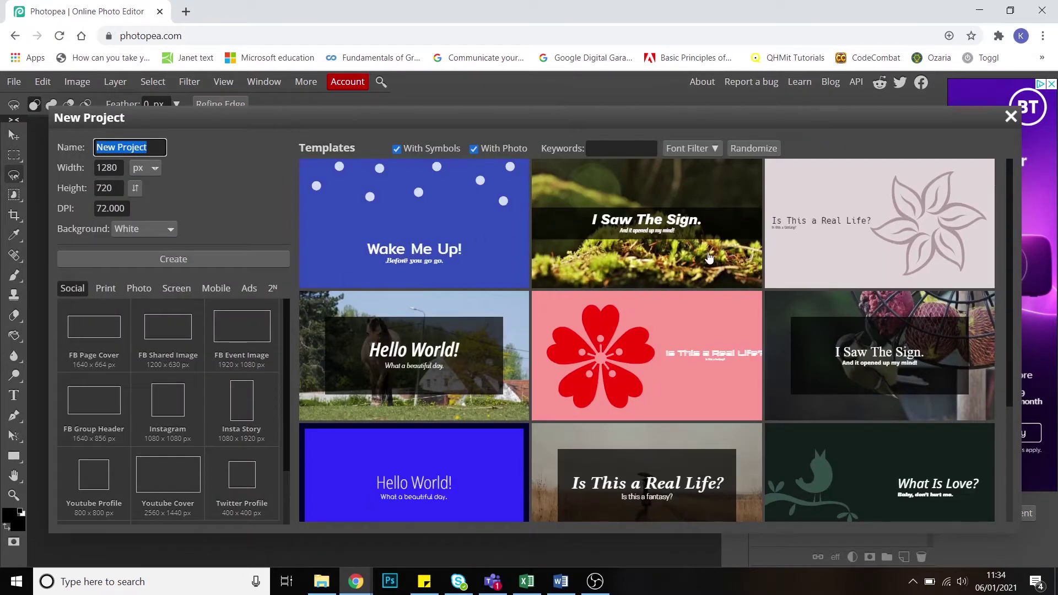
scroll(825, 435, down, 2)
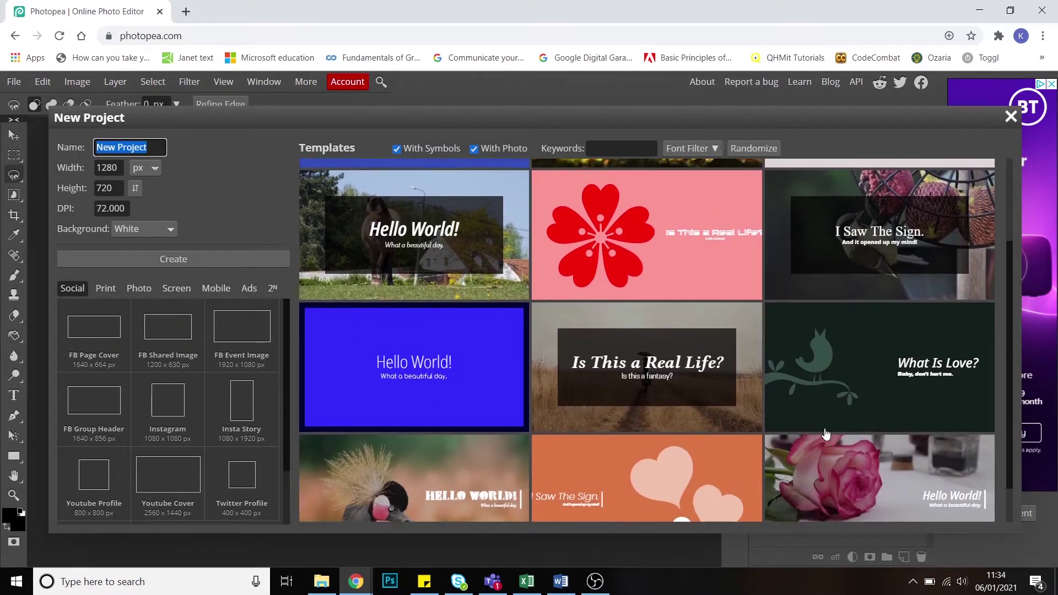
scroll(826, 435, up, 2)
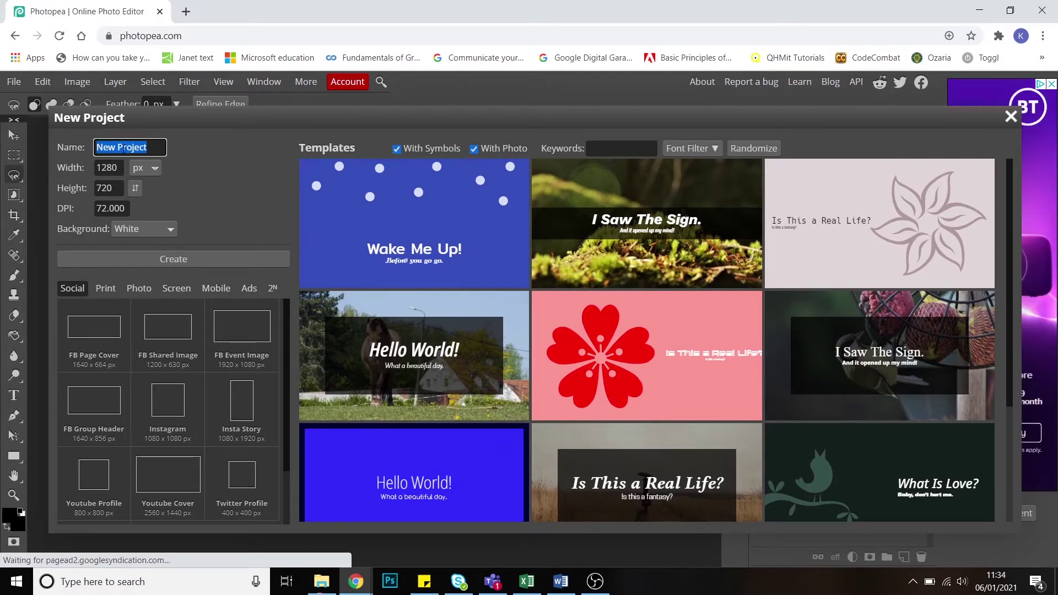
text(mask)
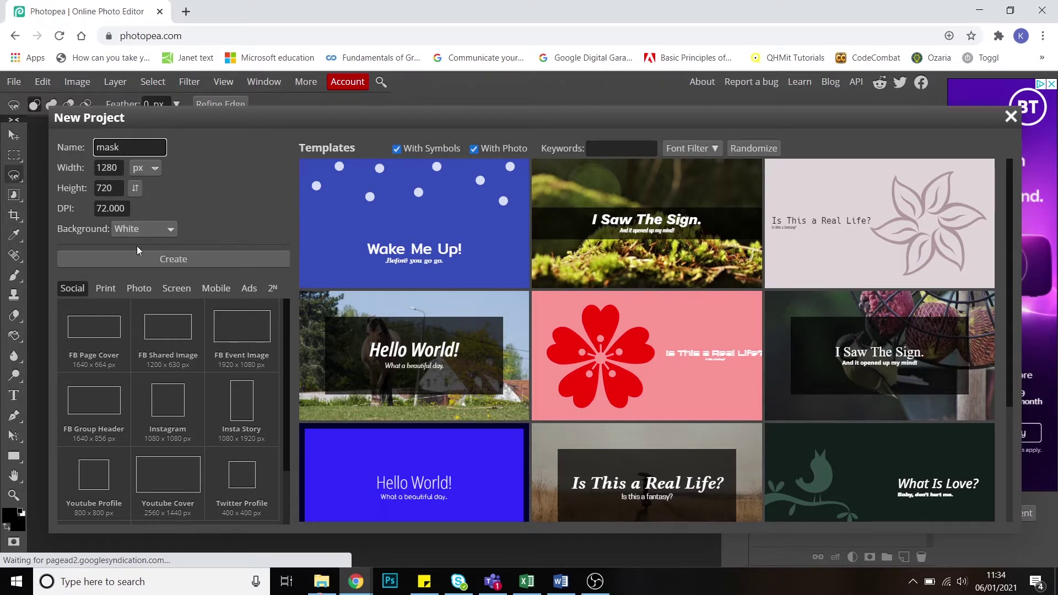
click(140, 260)
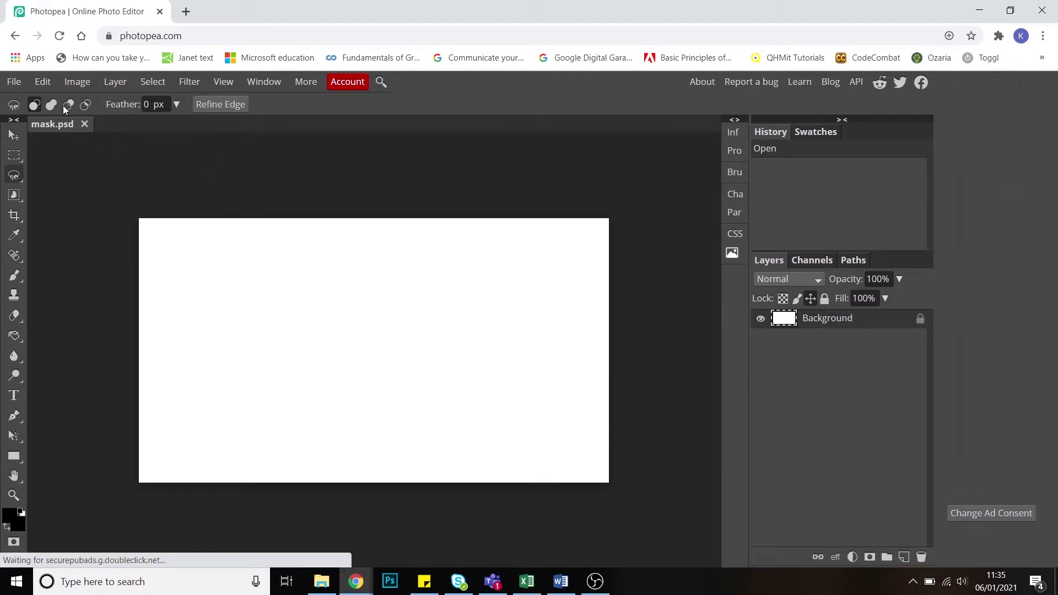
Place the image snow-1185474_1920 from the Pictures folder into the project
click(28, 85)
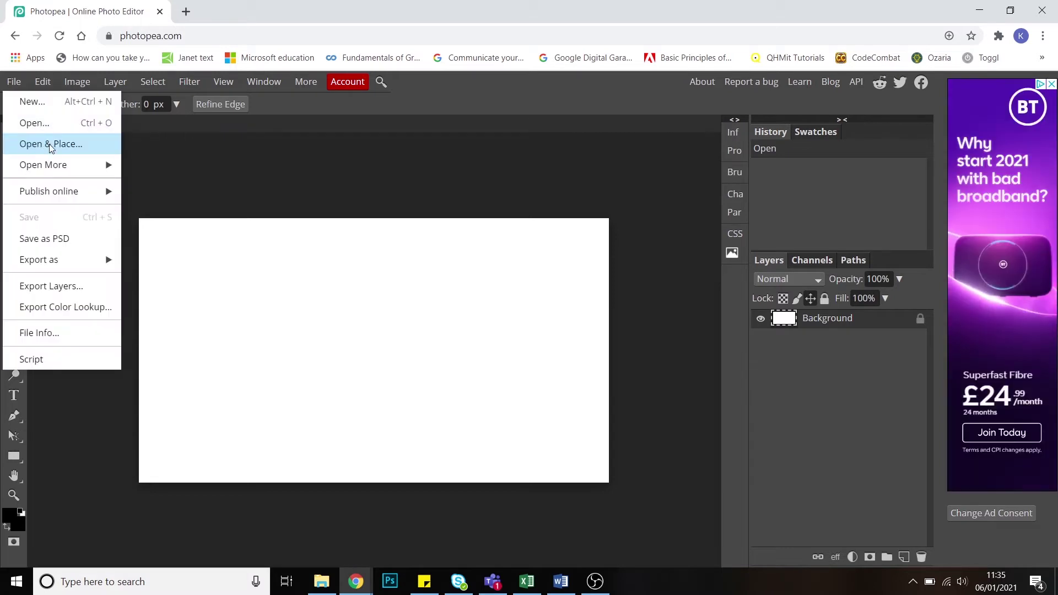
click(49, 145)
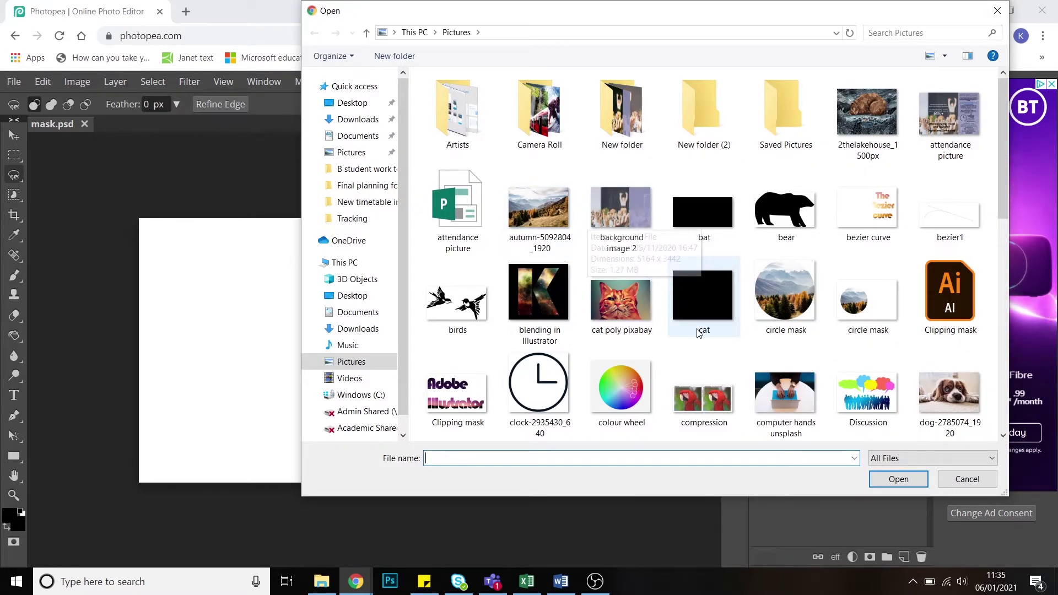
scroll(699, 333, down, 2)
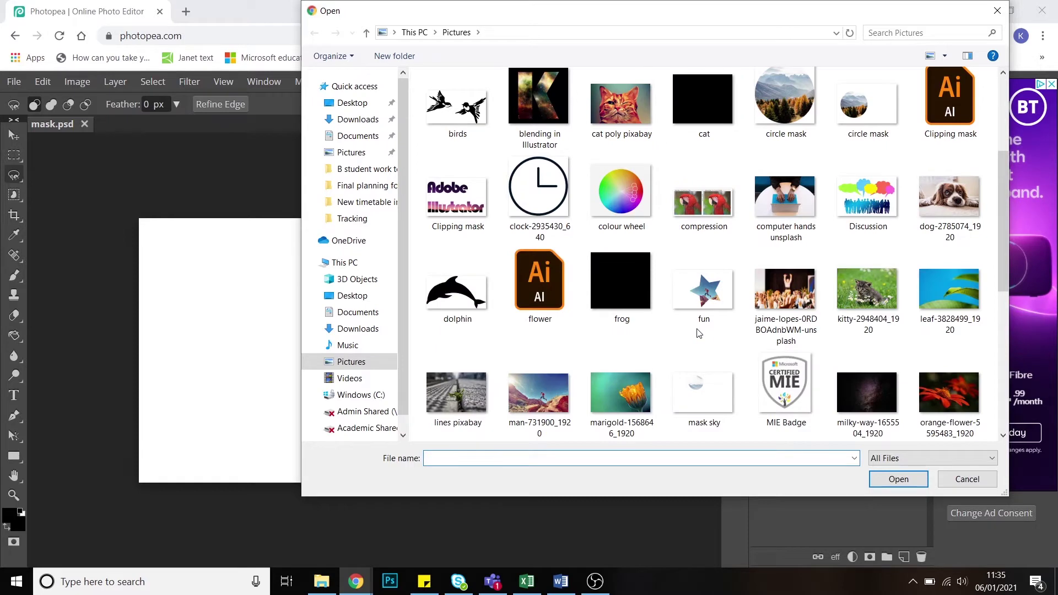
scroll(665, 360, down, 1)
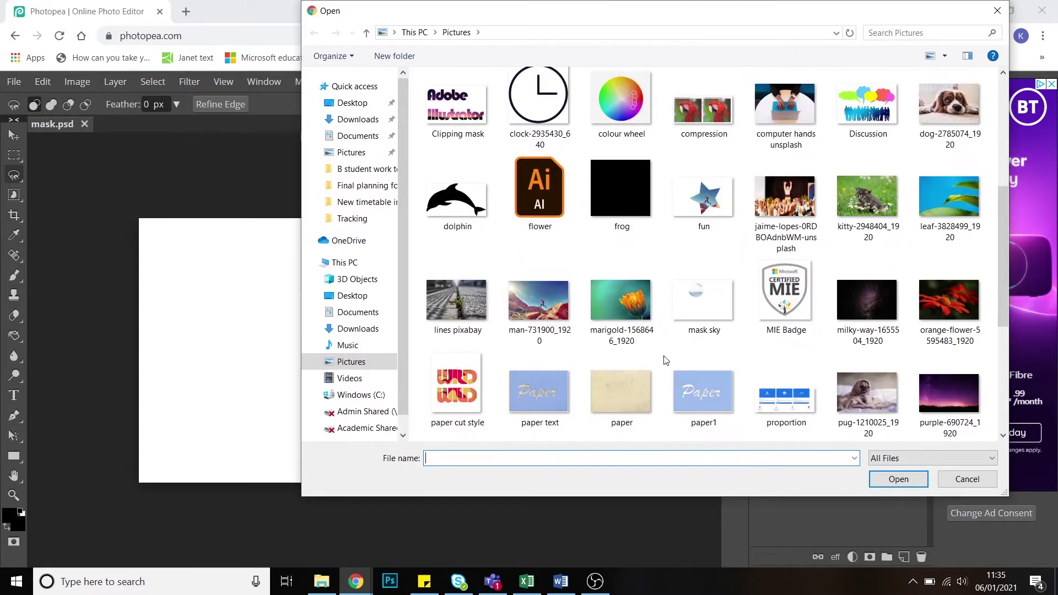
scroll(684, 326, down, 2)
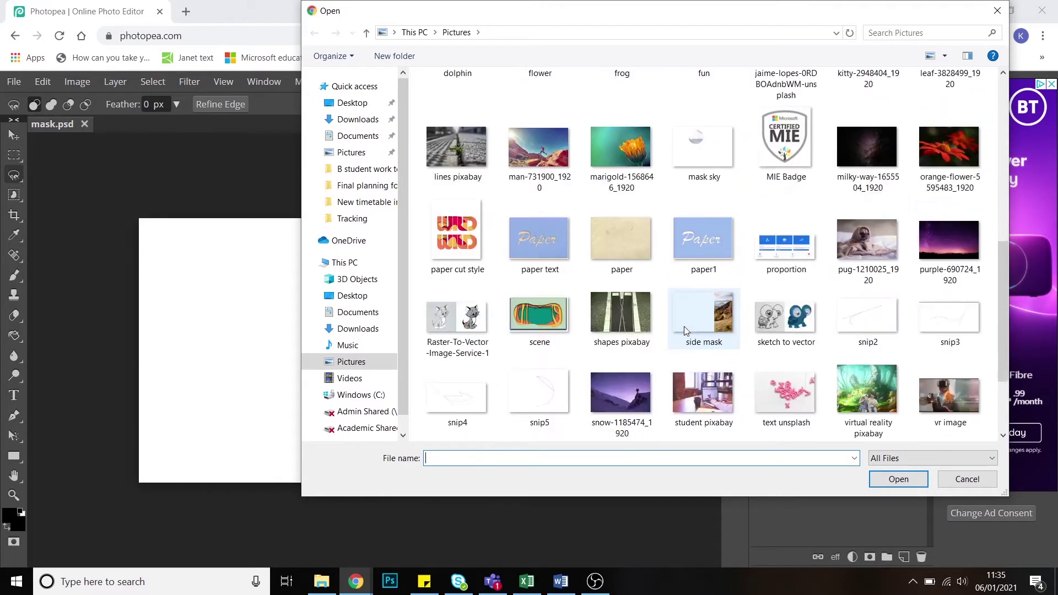
click(646, 401)
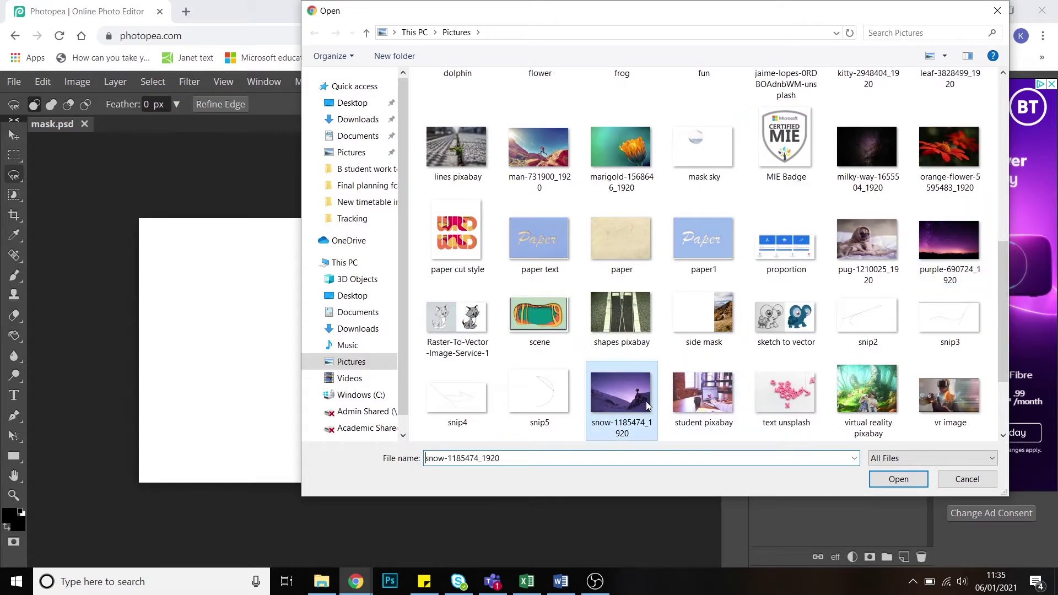
click(900, 481)
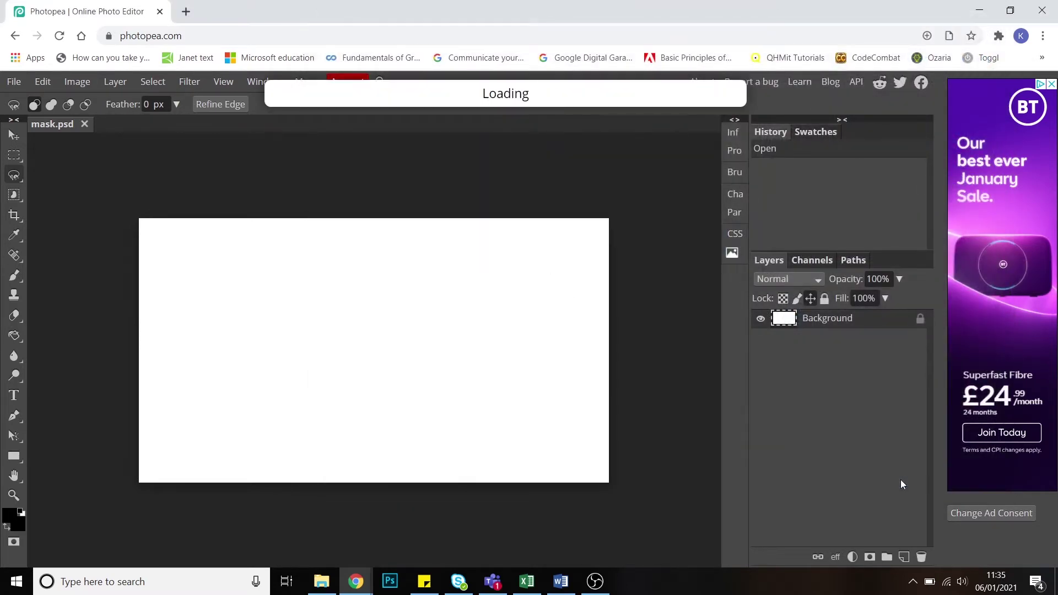
Move the placed snow image to the canvas's left edge and scale it to about 119% to cover the canvas
drag(439, 314, 401, 313)
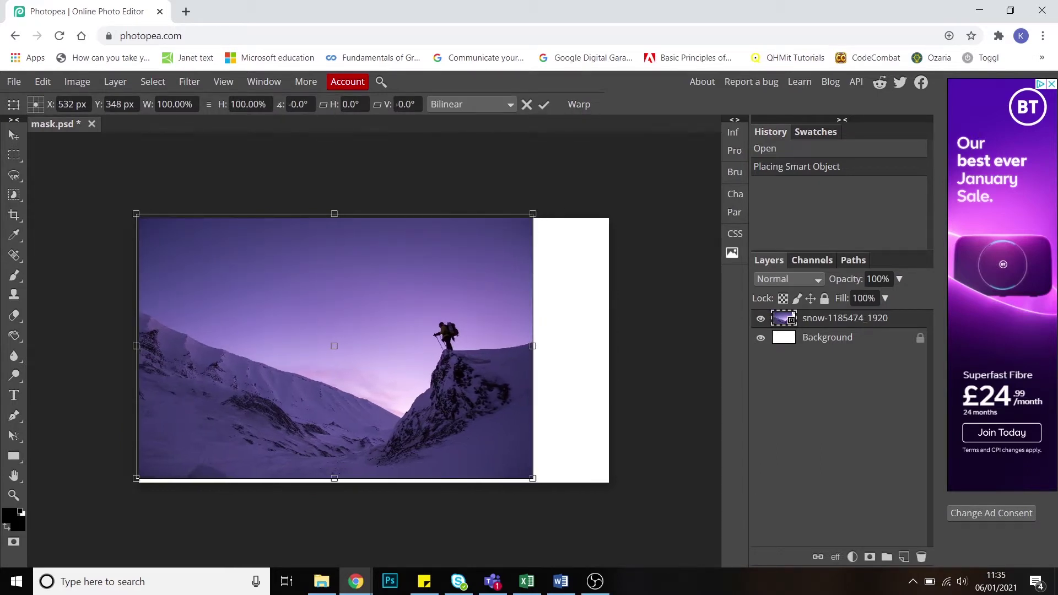
drag(534, 480, 611, 511)
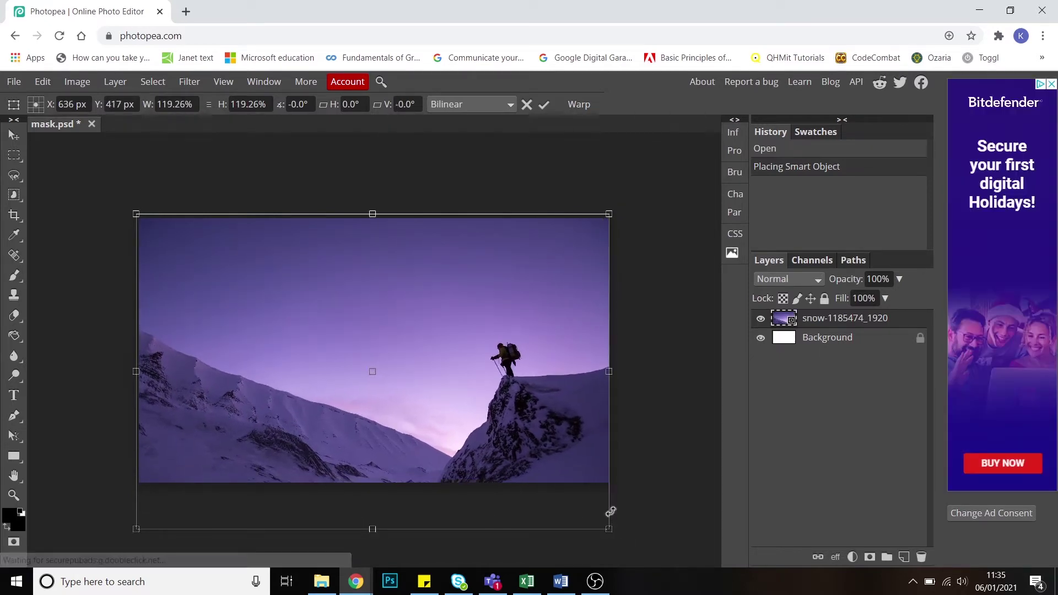
key(Return)
key(l)
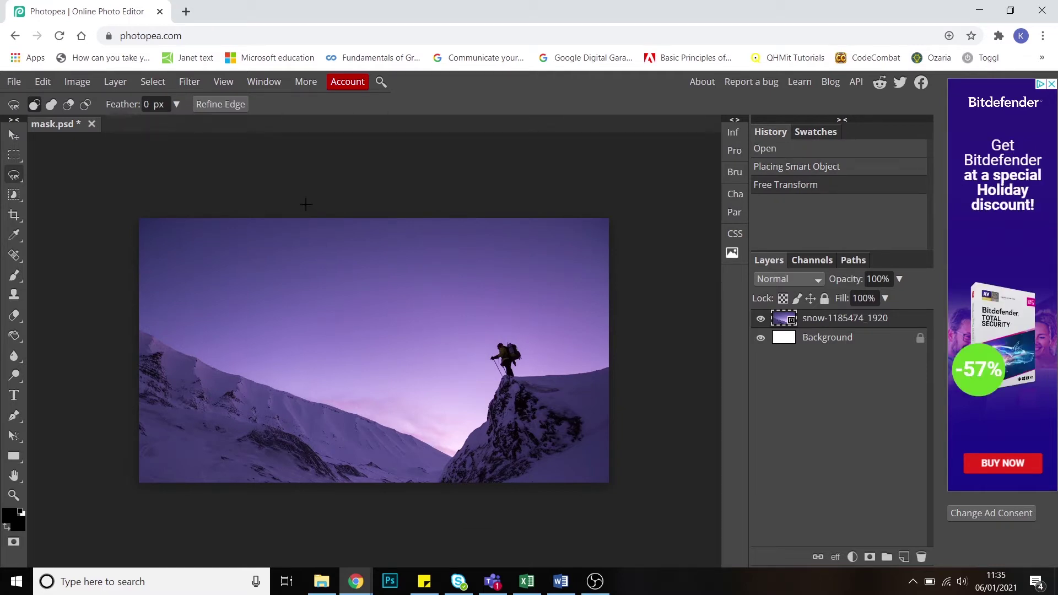
Place the image purple-690724_1920 from the Pictures folder into the project
click(14, 82)
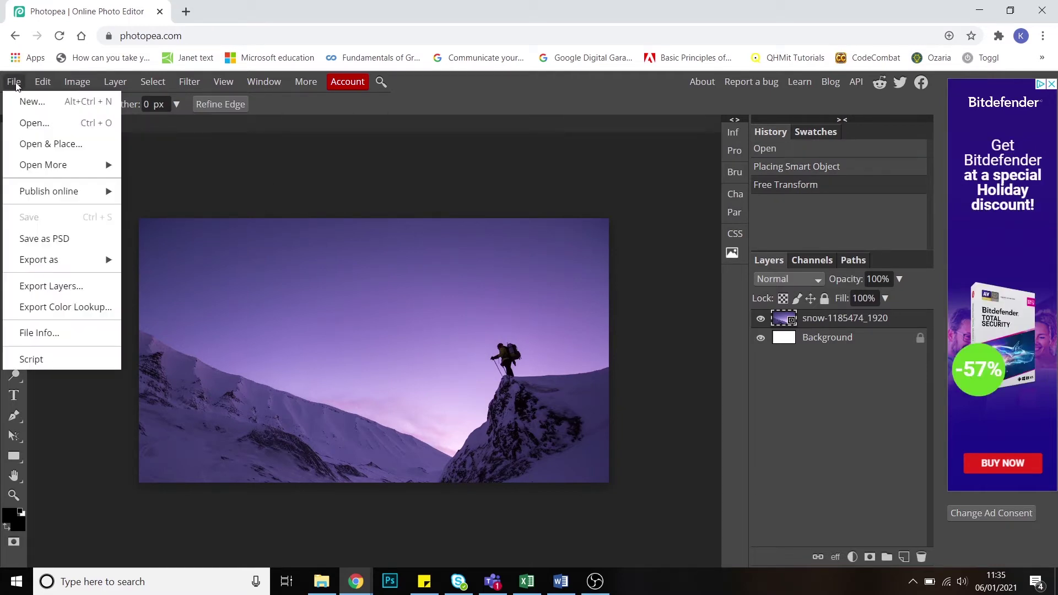
click(45, 143)
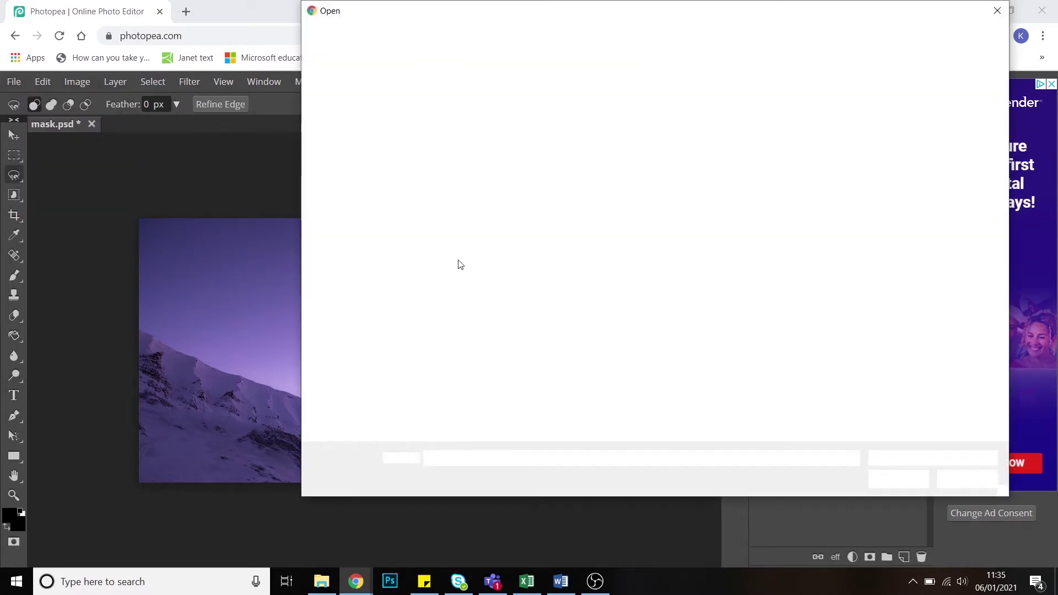
scroll(865, 308, down, 5)
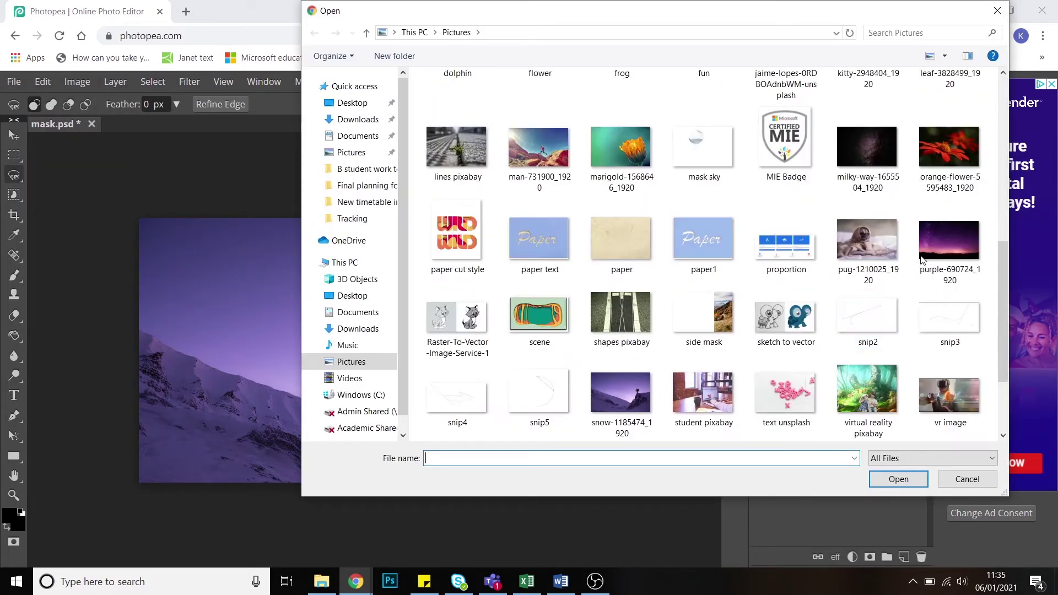
click(949, 242)
click(914, 481)
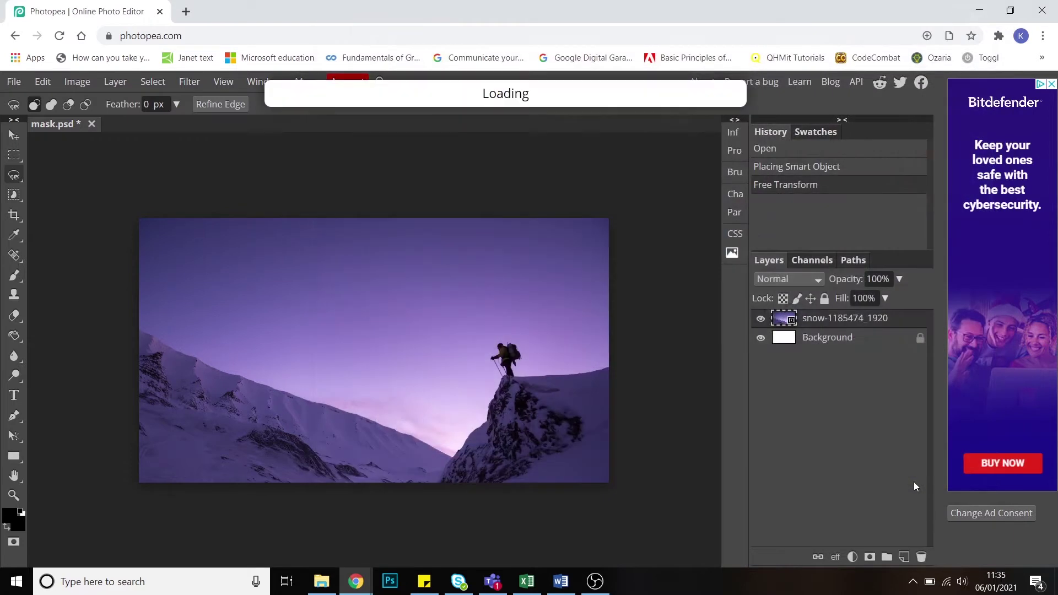
Shift the starry sky image toward the canvas's left edge and scale it up proportionally to cover the whole canvas
drag(357, 381, 322, 379)
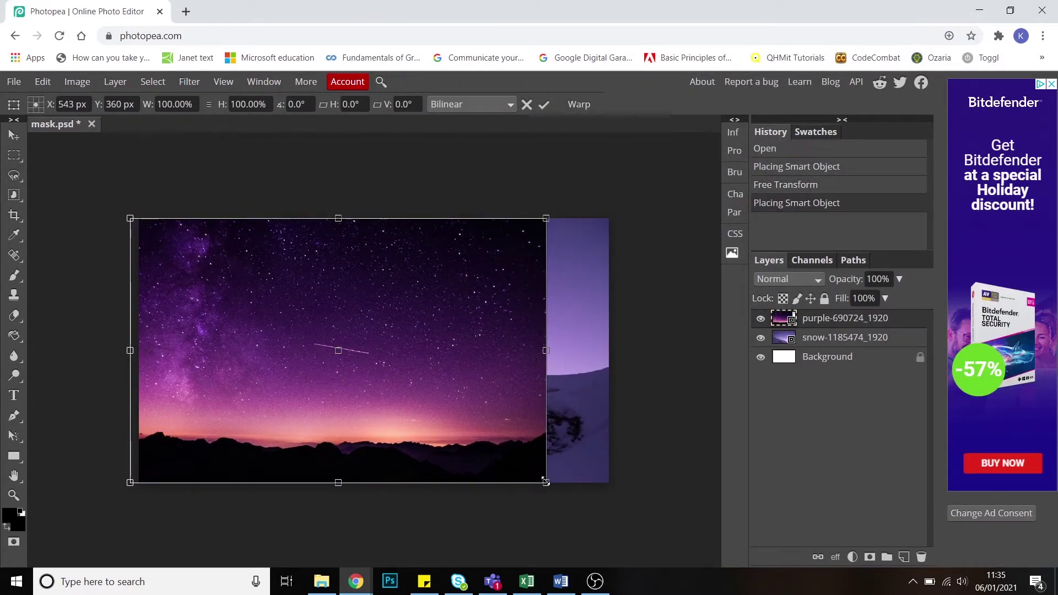
drag(546, 482, 618, 528)
key(Return)
key(l)
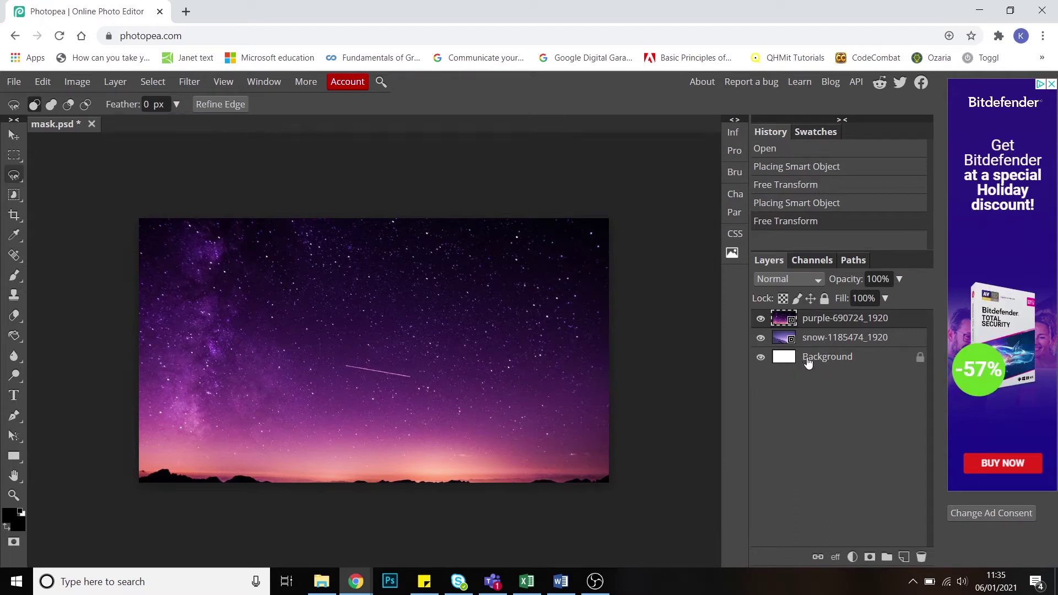
Fully lock the Background layer
click(920, 359)
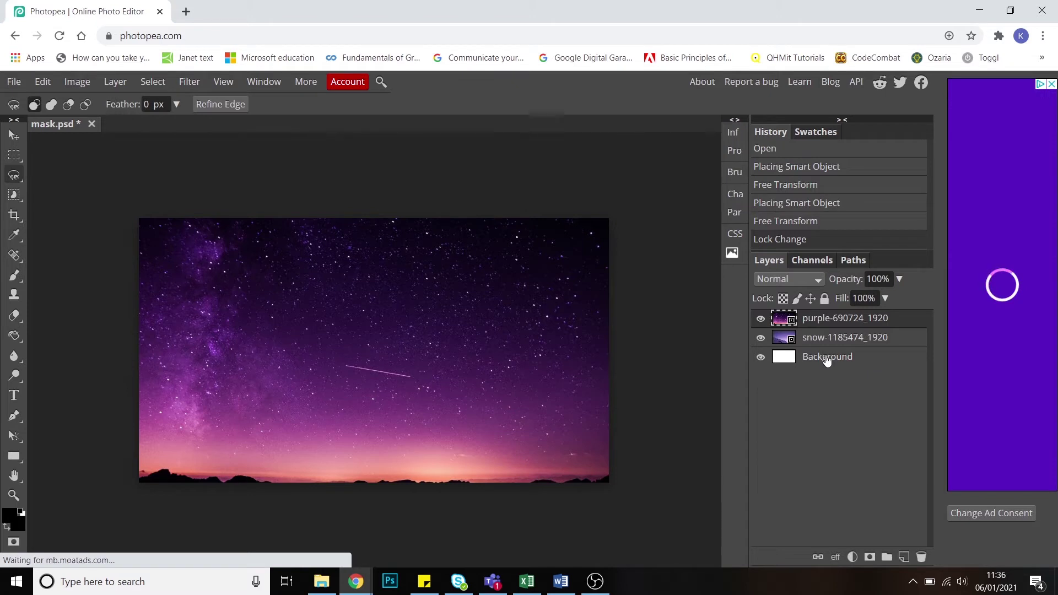
click(849, 357)
click(825, 299)
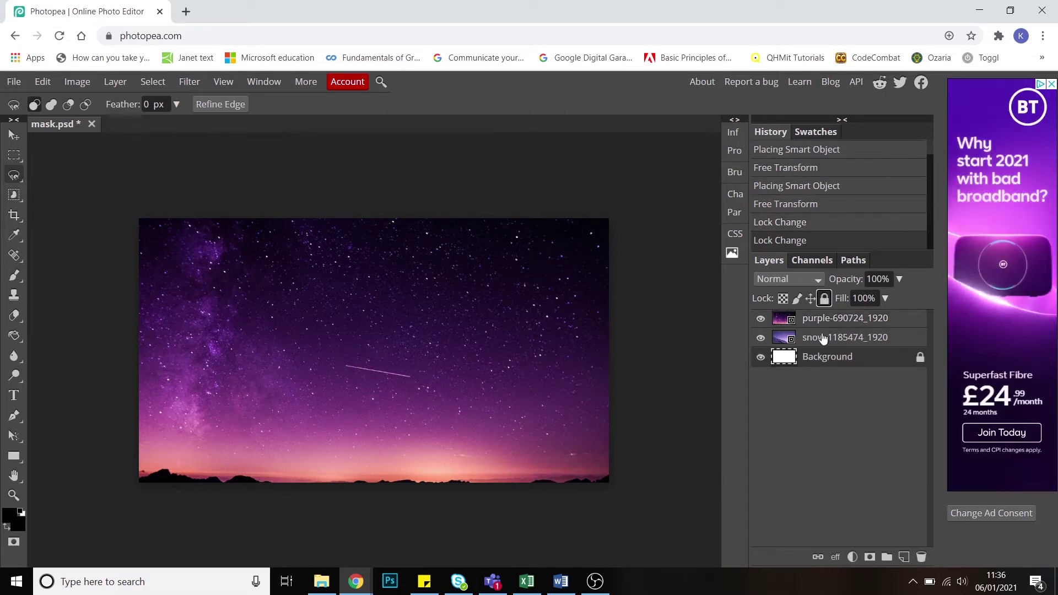
click(822, 339)
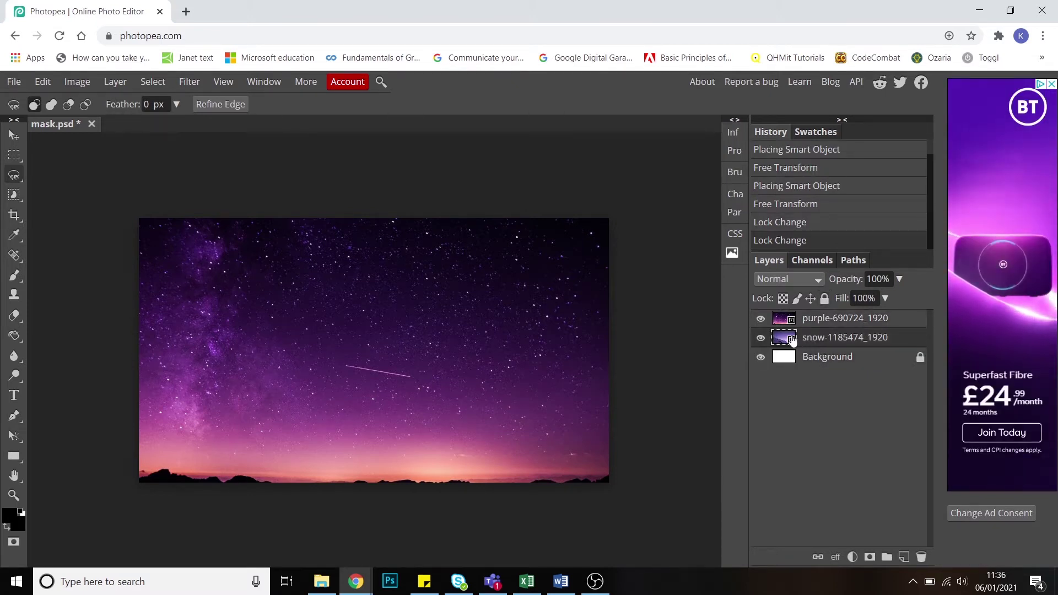
click(825, 299)
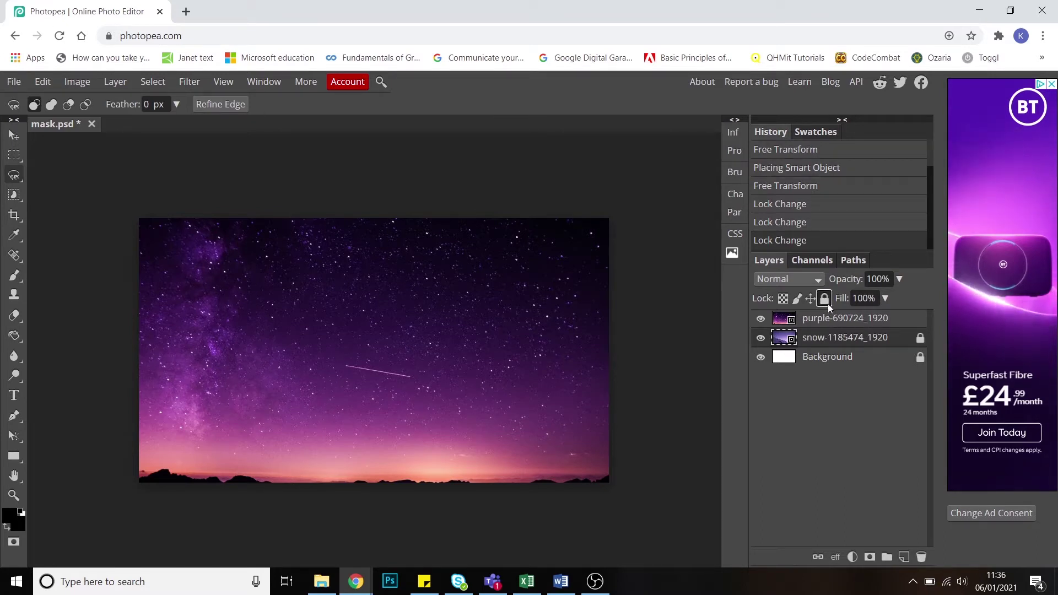
click(826, 300)
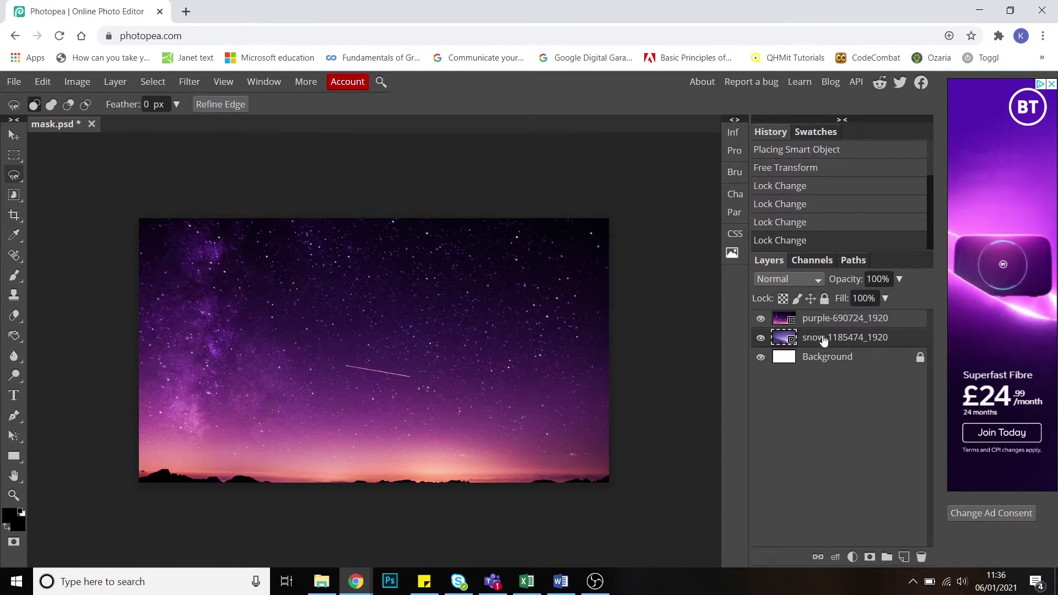
Move the purple-690724_1920 layer below the snow-1185474_1920 layer and fully lock it
drag(823, 312, 821, 342)
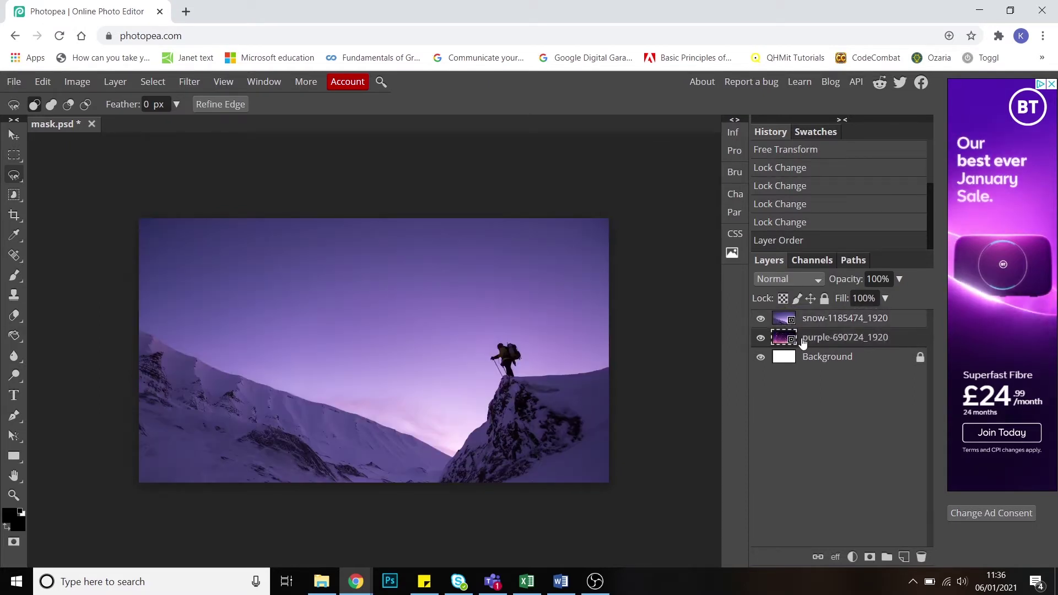
click(824, 300)
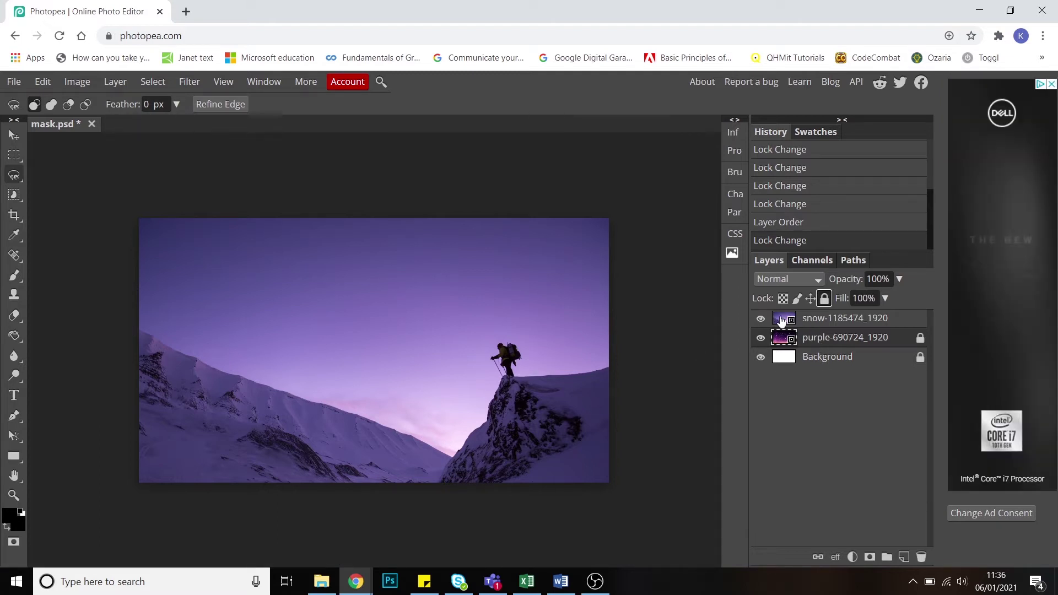
Add a raster mask to the snow-1185474_1920 layer
click(783, 320)
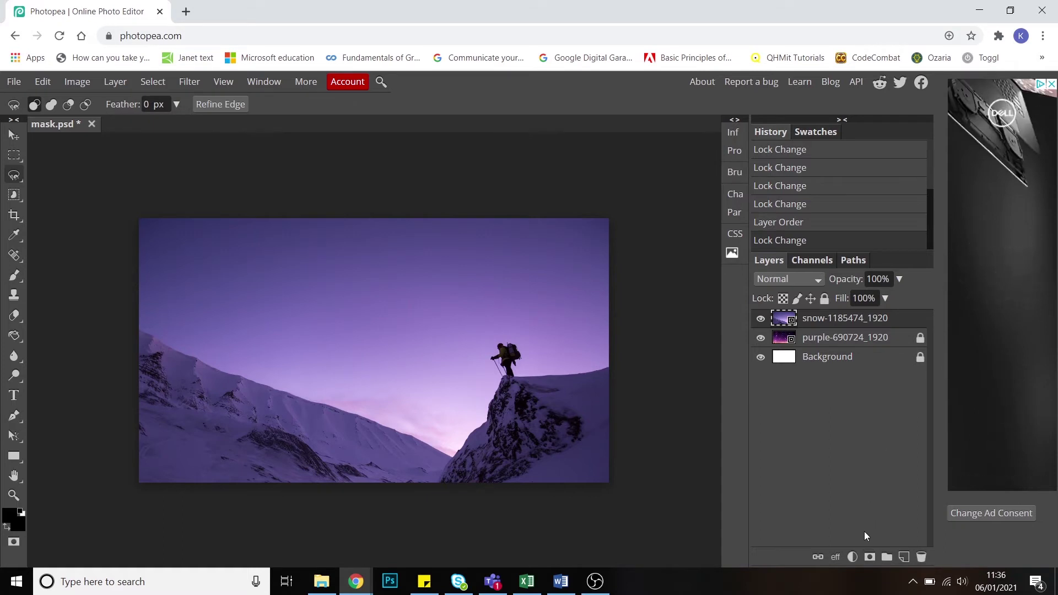
click(870, 558)
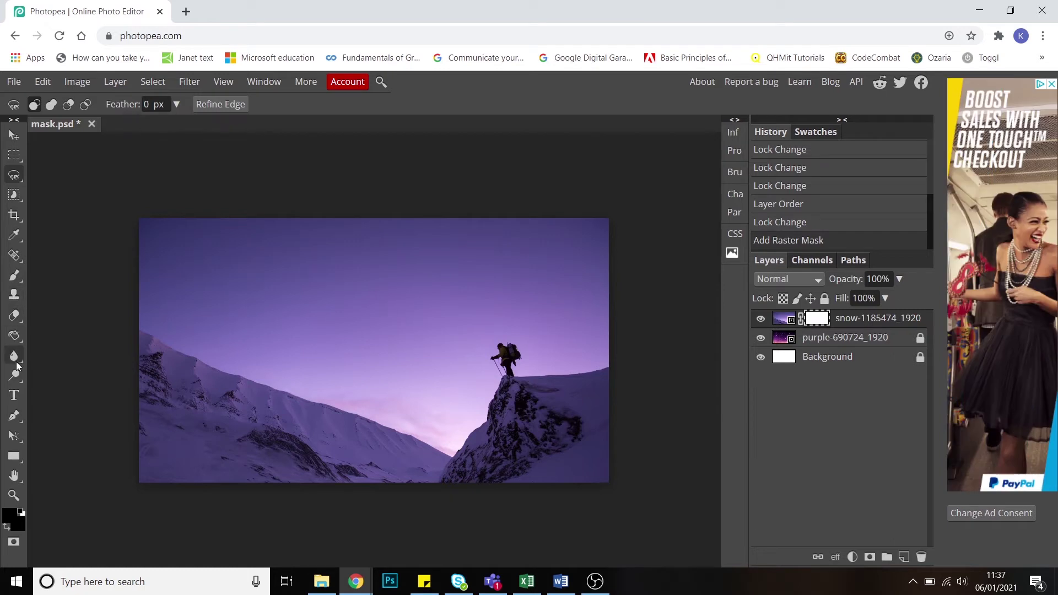
Try brushing black across the sky and mountains on the snow layer's mask, and undo the stroke
click(14, 275)
mouse_move(175, 281)
mouse_down()
mouse_move(457, 277)
mouse_move(338, 314)
mouse_move(160, 280)
mouse_move(227, 284)
mouse_move(283, 481)
mouse_up()
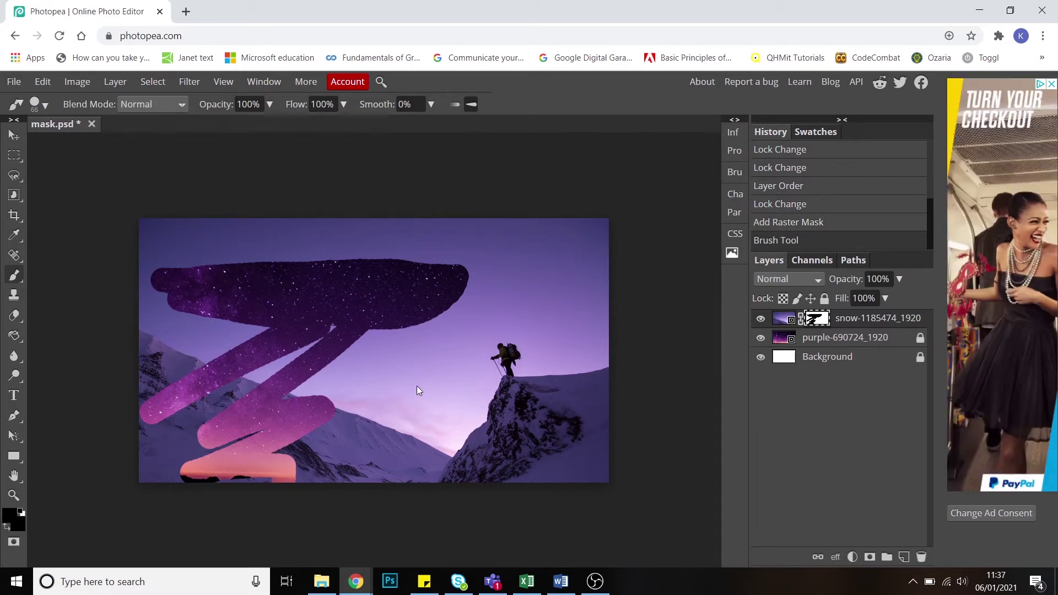
key(ctrl+z)
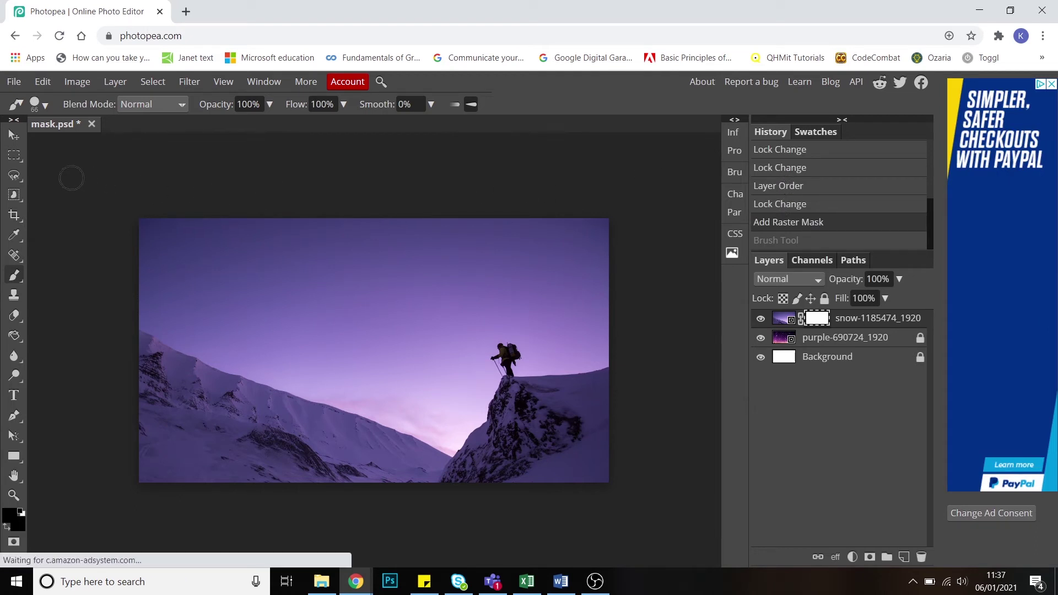
Select the sky with the Magnetic Lasso, following the image borders, the mountain ridge and the cliff top so the hiker is included
click(11, 161)
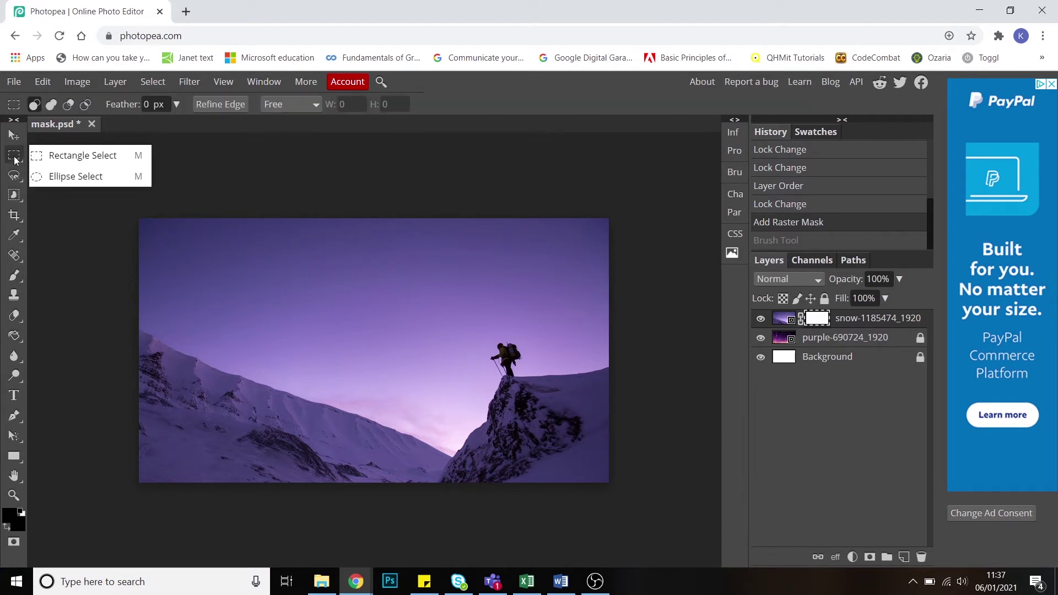
click(13, 161)
click(14, 177)
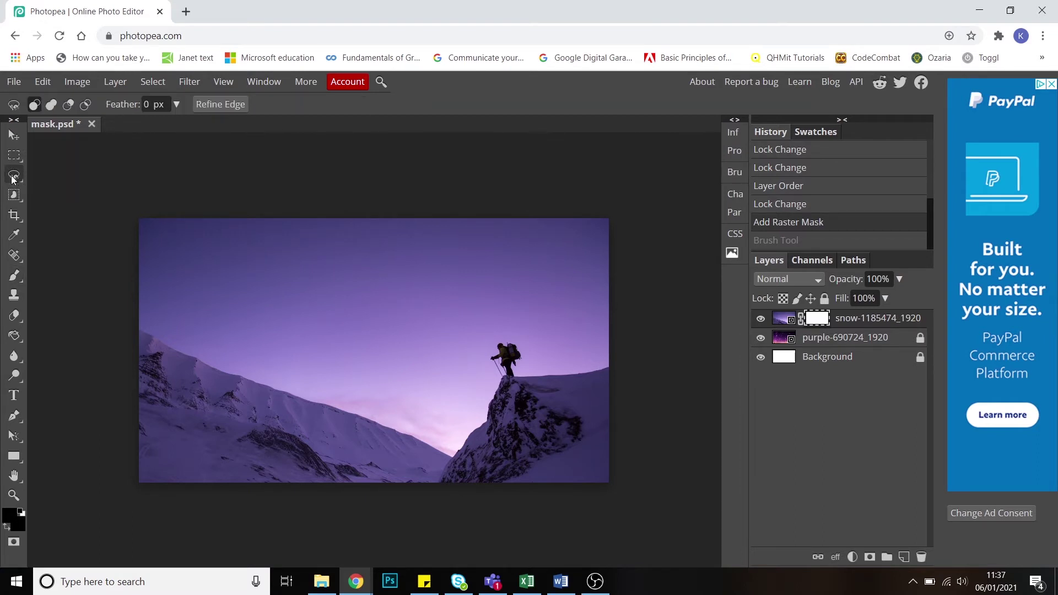
click(13, 177)
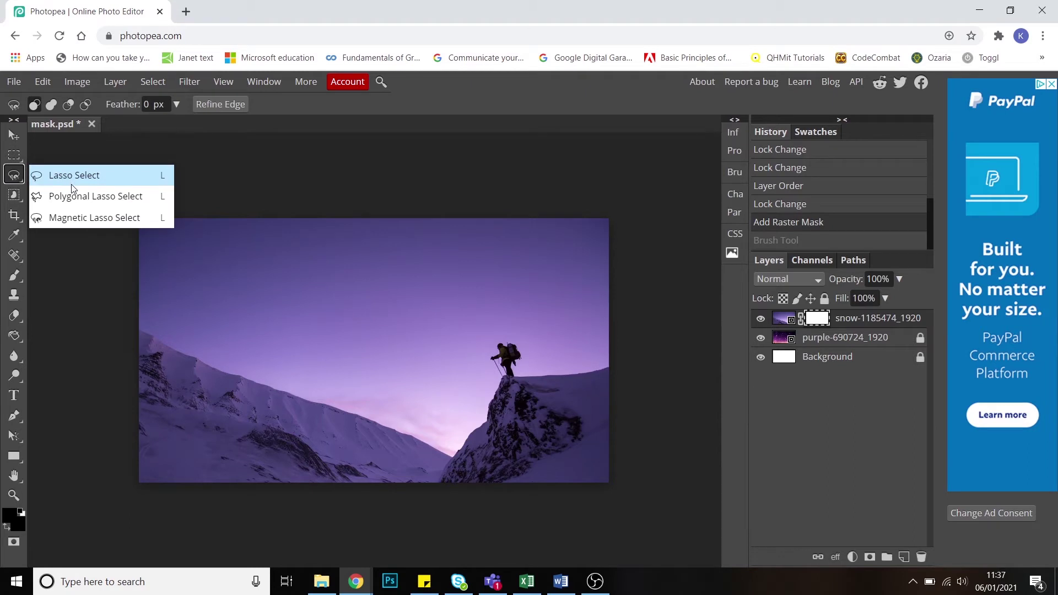
click(80, 219)
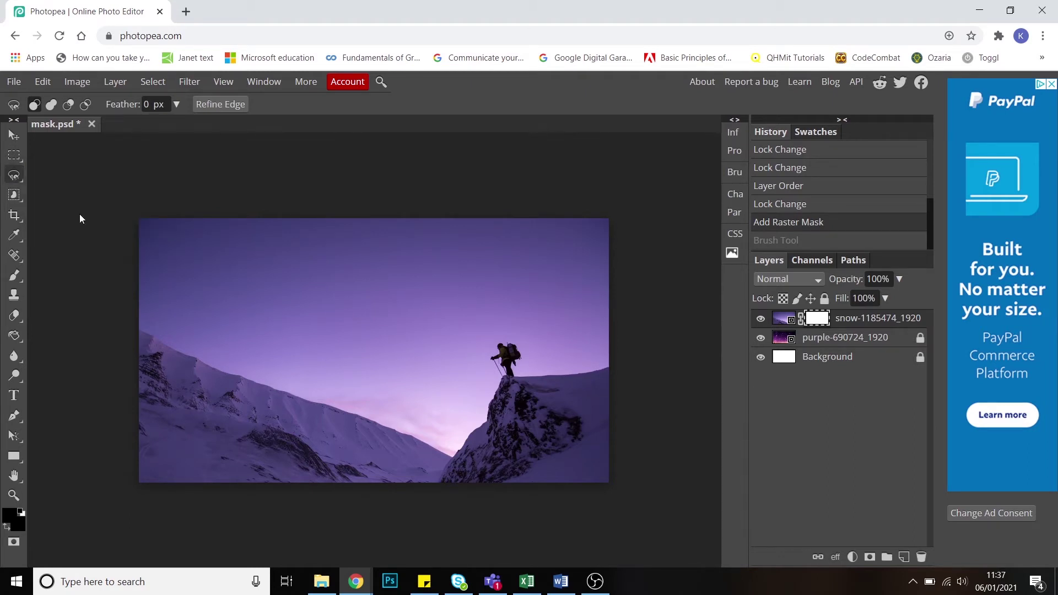
click(139, 218)
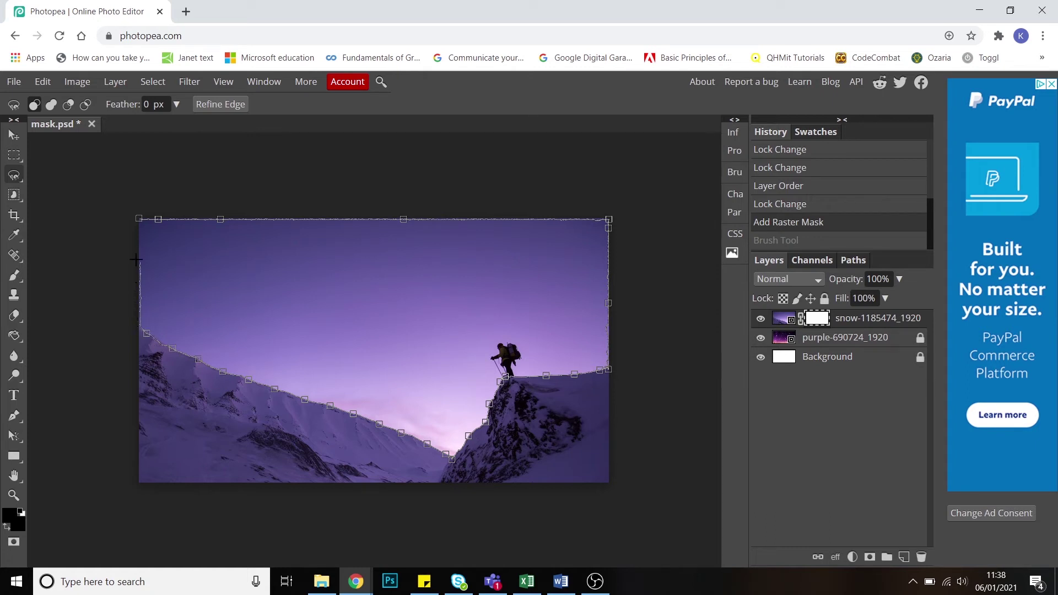
click(138, 219)
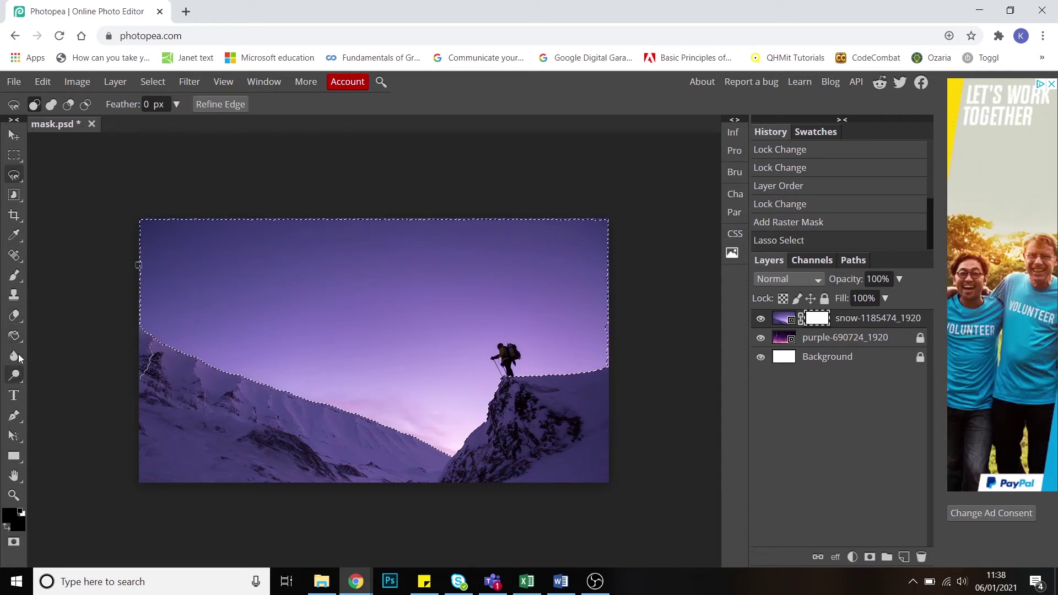
Paint black over the whole selected sky on the snow layer's mask, enlarging the brush to 354 px to cover the remaining area
click(14, 275)
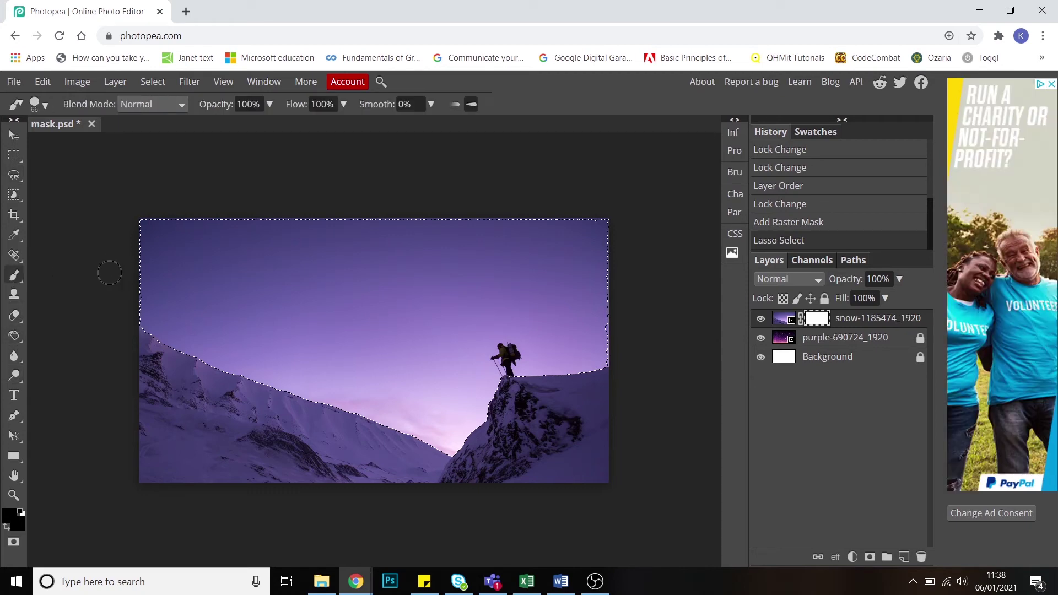
mouse_move(289, 271)
mouse_down()
mouse_move(154, 267)
mouse_move(296, 261)
mouse_move(164, 251)
mouse_move(308, 237)
mouse_move(141, 227)
mouse_move(354, 237)
mouse_move(459, 218)
mouse_move(319, 248)
mouse_up()
mouse_move(148, 314)
mouse_down()
mouse_move(234, 339)
mouse_move(211, 346)
mouse_move(259, 361)
mouse_move(168, 309)
mouse_move(144, 279)
mouse_move(146, 299)
mouse_move(268, 288)
mouse_move(200, 299)
mouse_move(182, 283)
mouse_move(460, 274)
mouse_move(264, 265)
mouse_move(328, 239)
mouse_move(450, 227)
mouse_up()
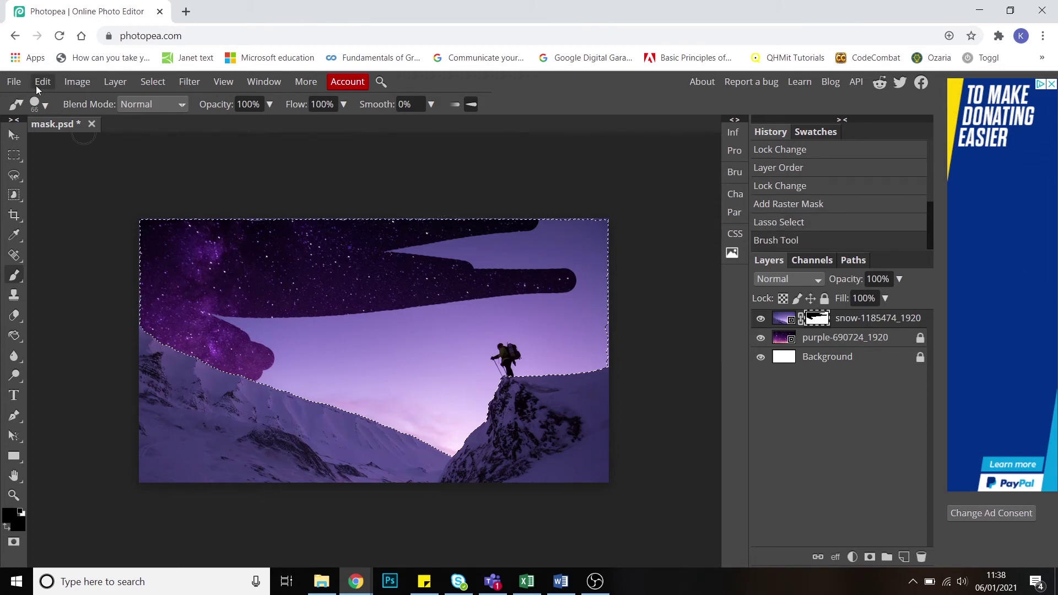
click(47, 106)
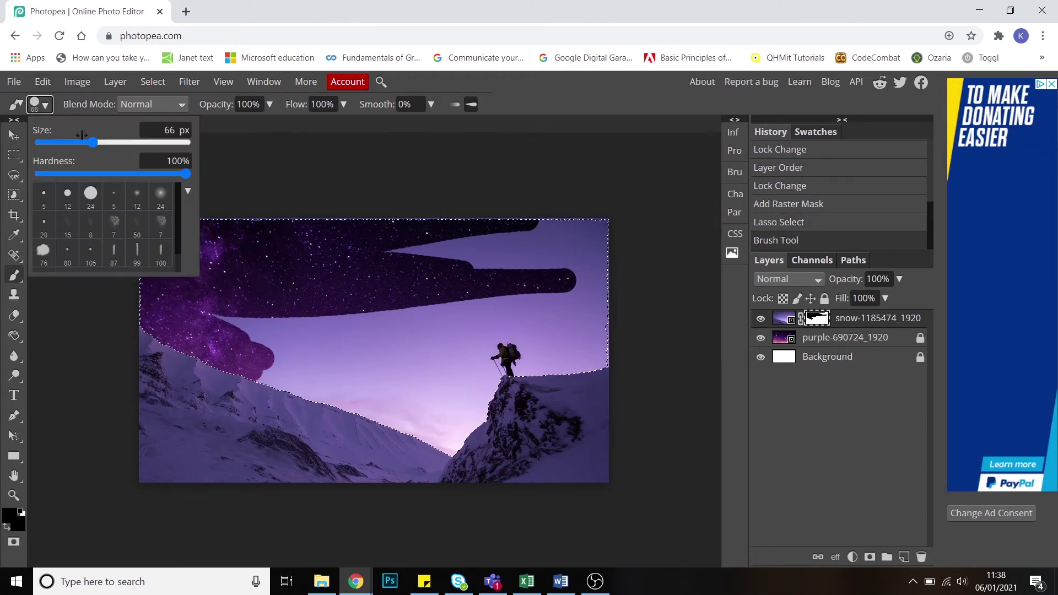
click(141, 143)
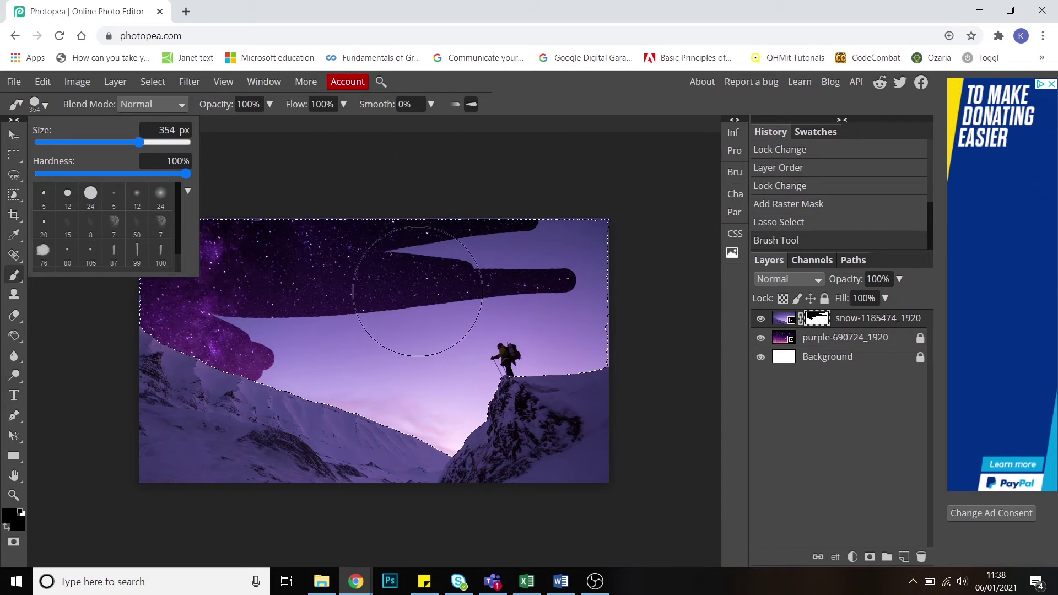
mouse_move(425, 294)
mouse_down()
mouse_move(607, 250)
mouse_move(604, 299)
mouse_move(542, 340)
mouse_move(390, 386)
mouse_move(455, 408)
mouse_move(576, 358)
mouse_move(609, 307)
mouse_move(217, 380)
mouse_move(237, 331)
mouse_up()
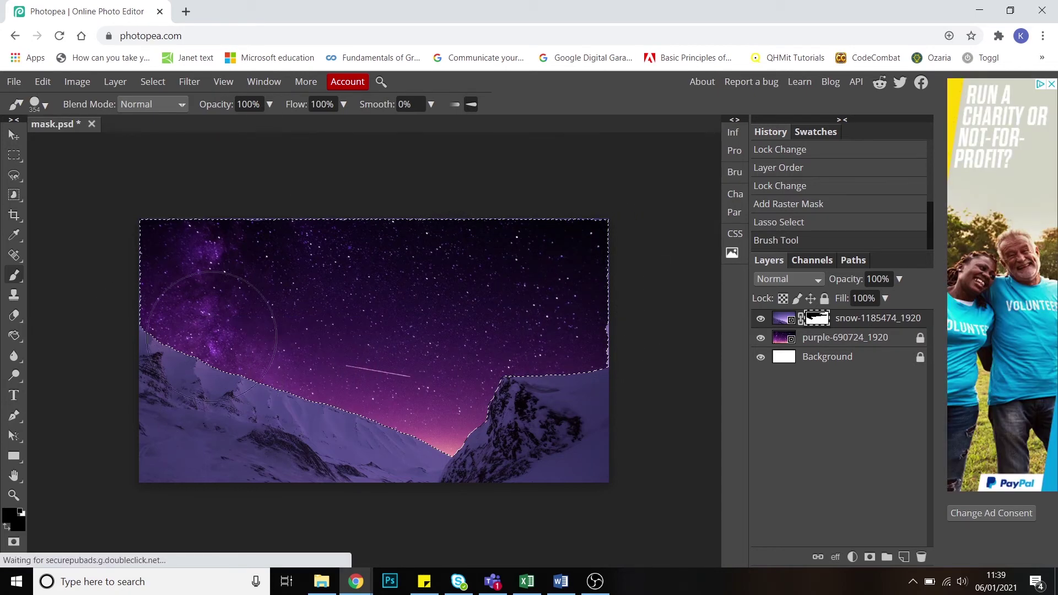
drag(152, 241, 142, 232)
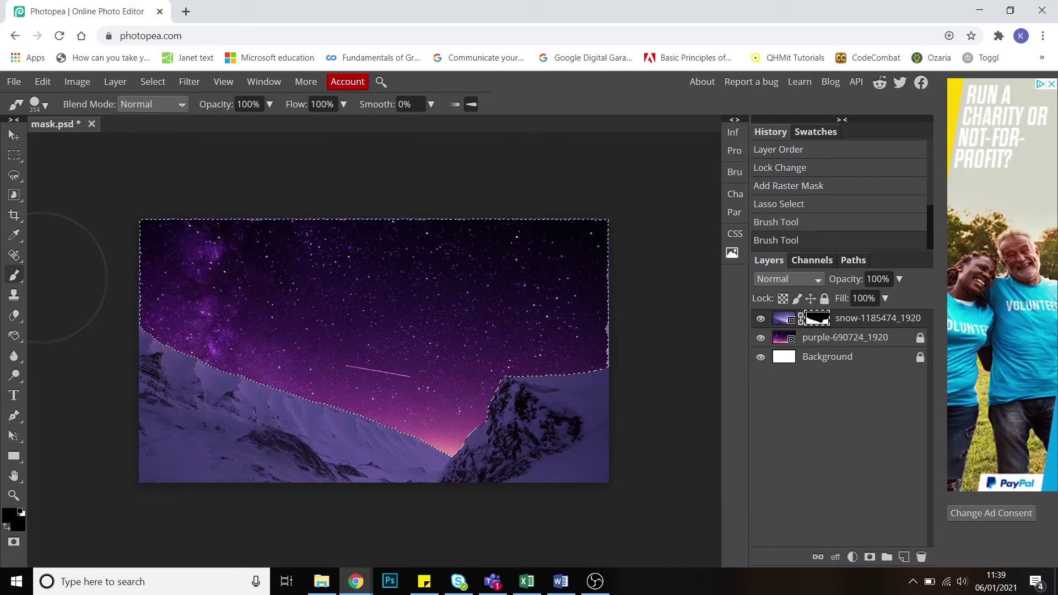
Try painting white (ffffff) with a 129 px brush over the sky on the mask, and undo the stroke
click(50, 105)
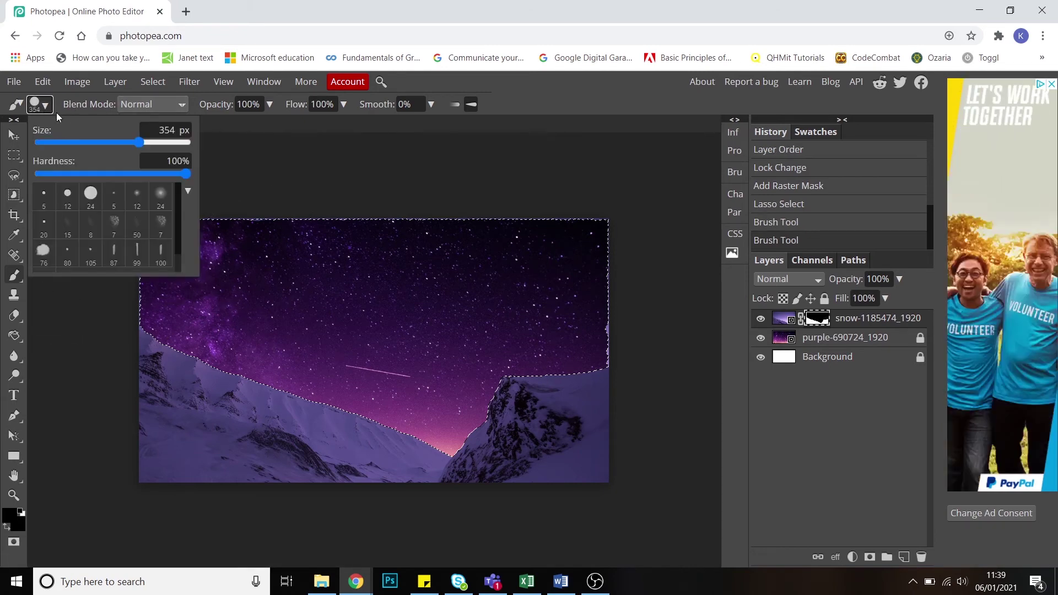
click(108, 141)
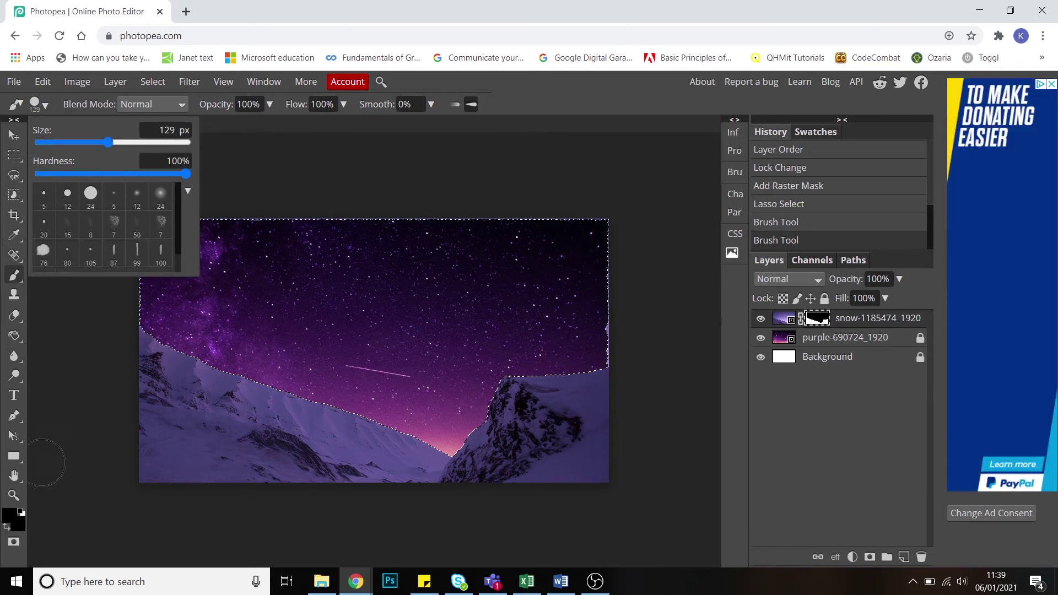
click(11, 517)
drag(165, 279, 112, 207)
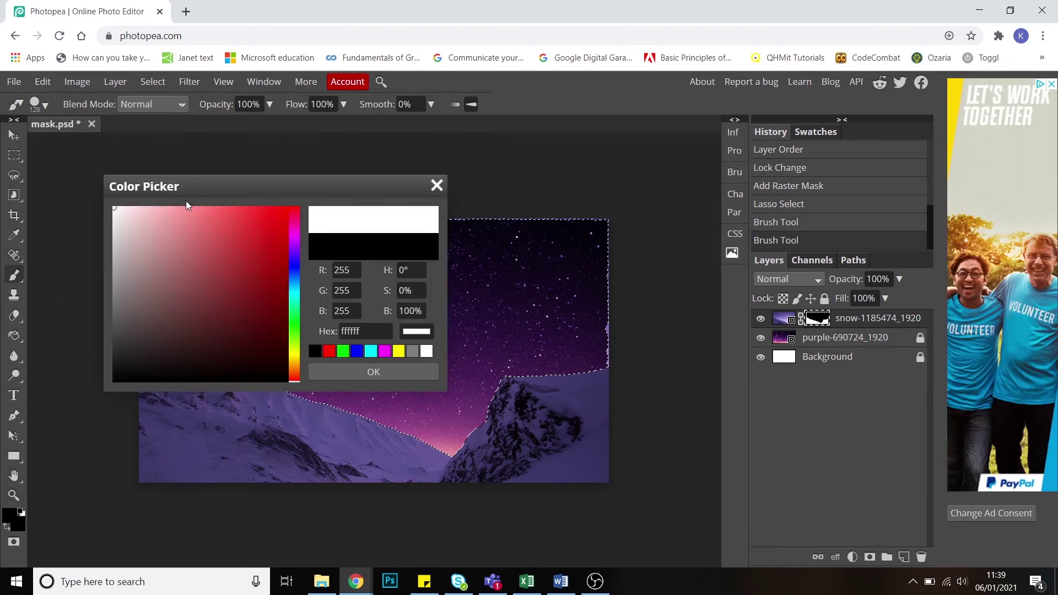
click(389, 369)
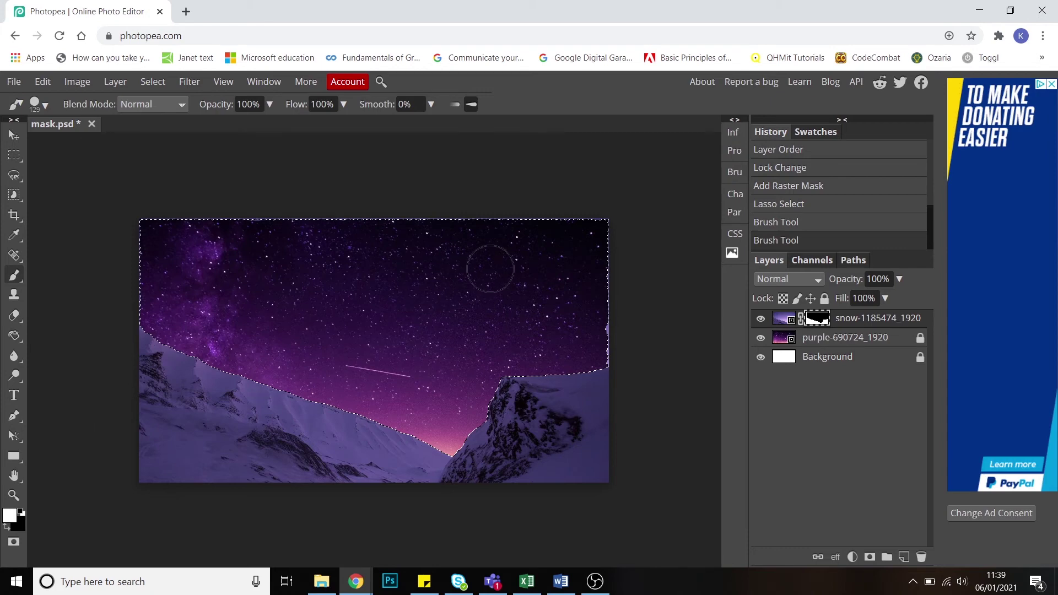
mouse_move(490, 270)
mouse_down()
mouse_move(275, 297)
mouse_move(549, 288)
mouse_move(331, 353)
mouse_move(498, 352)
mouse_move(369, 386)
mouse_move(455, 411)
mouse_up()
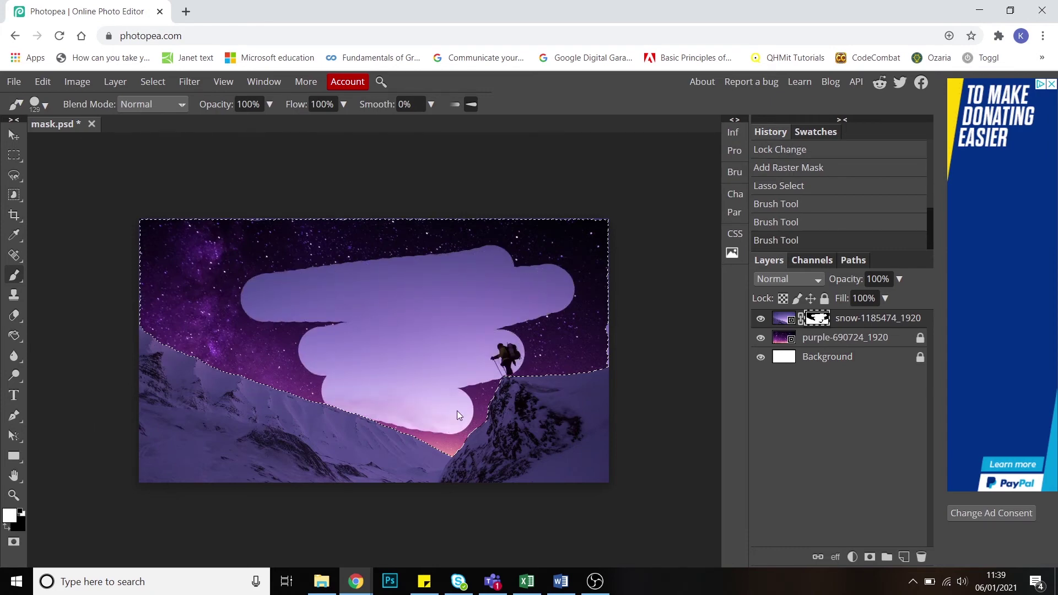
key(ctrl+z)
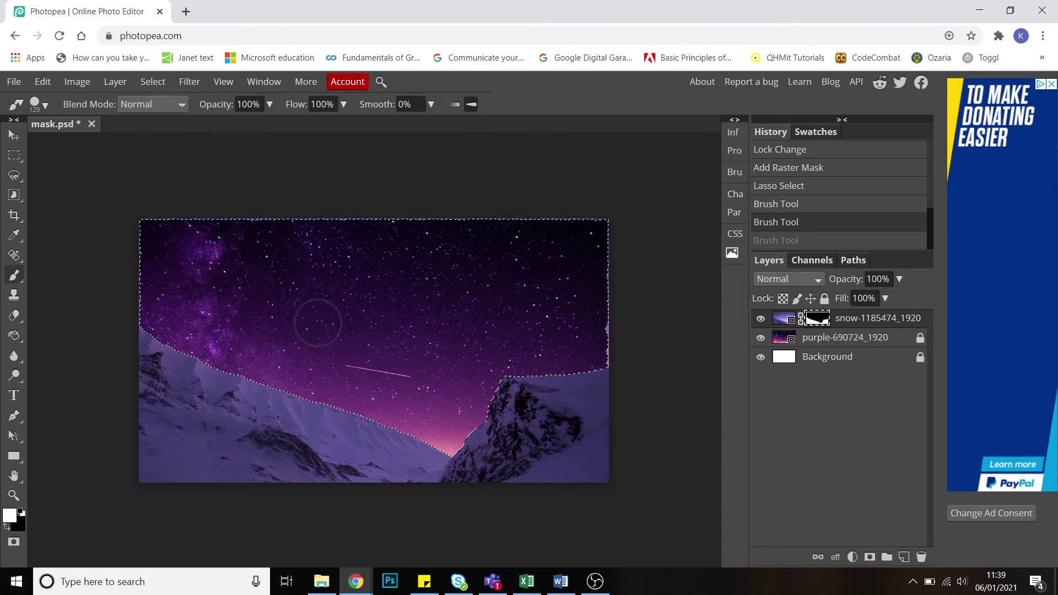
Switch to the Move tool and deselect the sky area
click(13, 135)
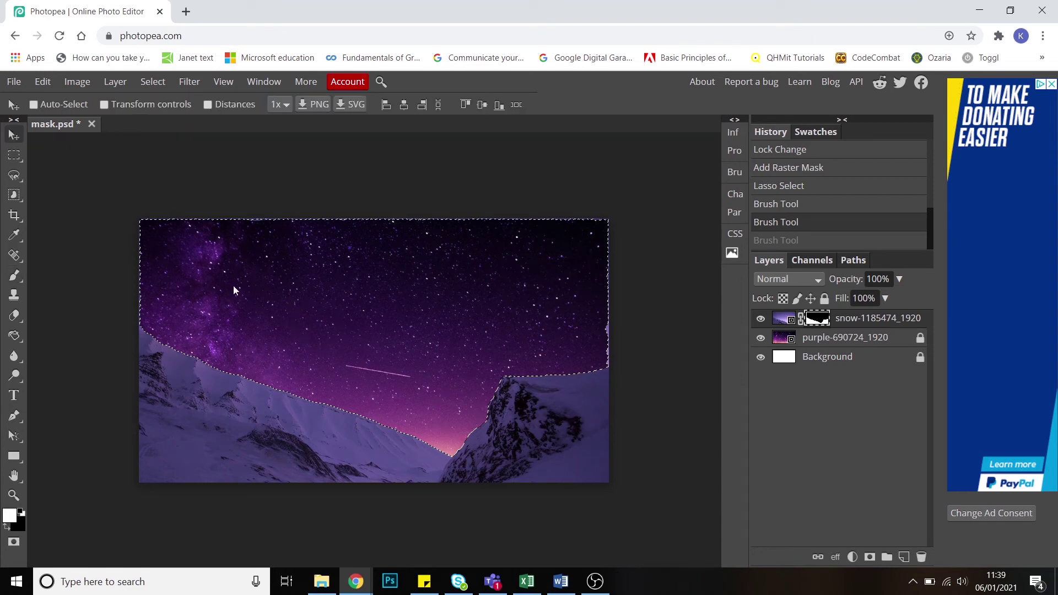
click(233, 285)
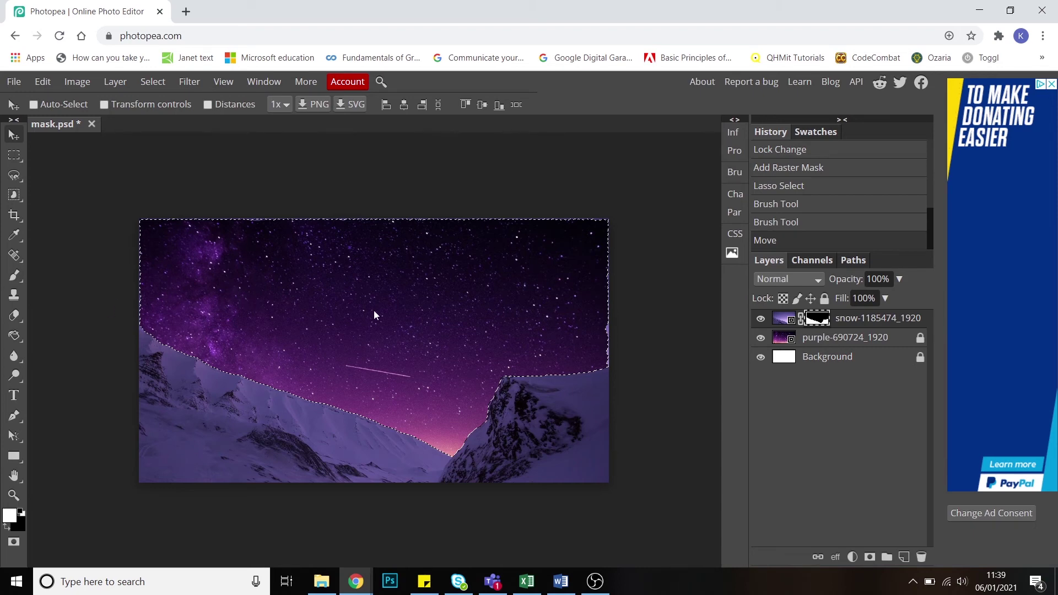
key(ctrl+d)
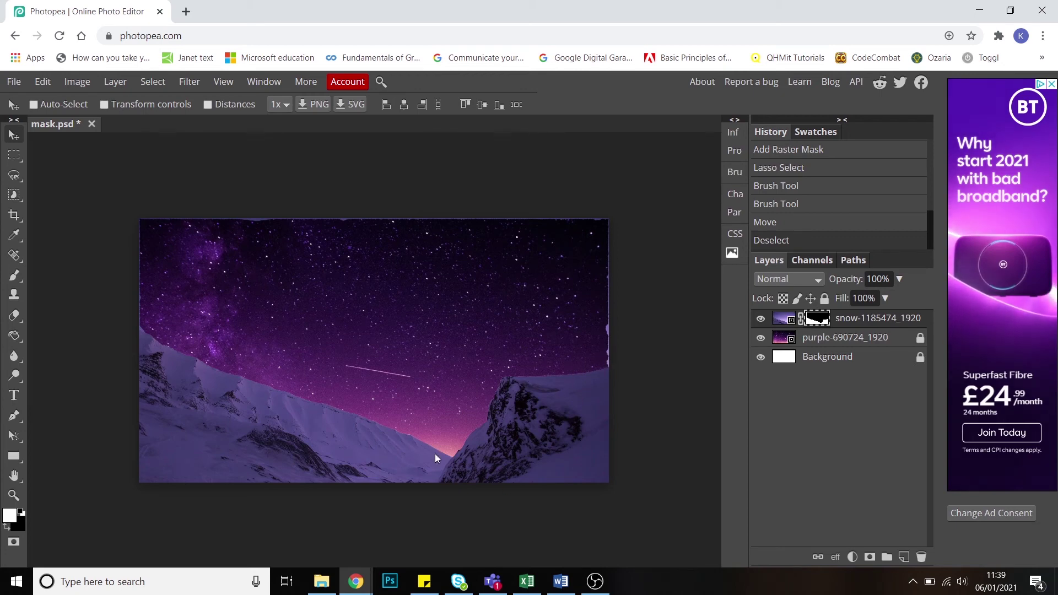
Set the brush colour to near-black 010101 and paint over the leftover slivers along the sky's outer edges on the mask
click(14, 275)
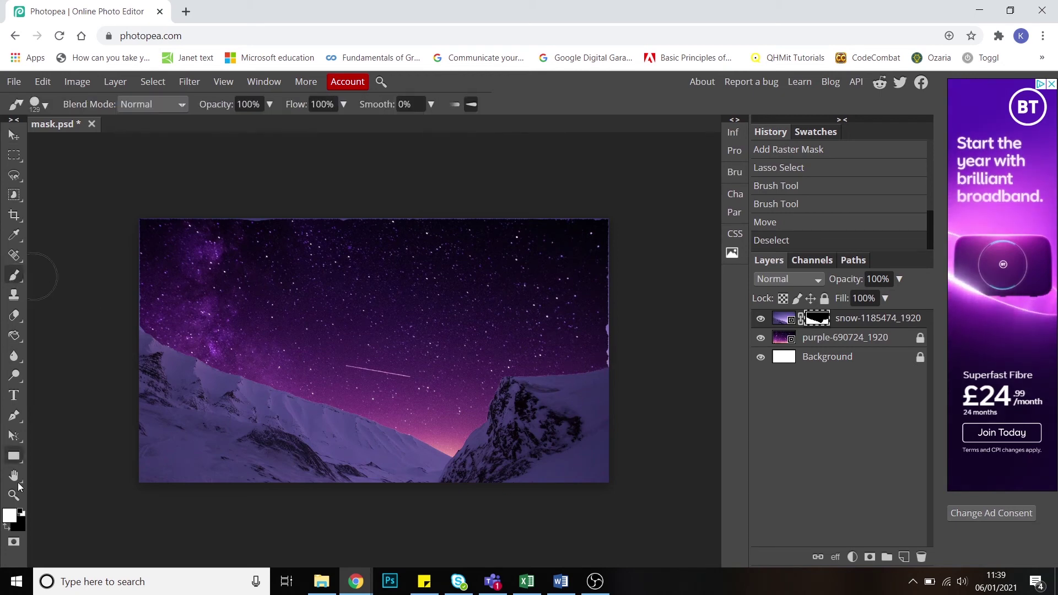
click(16, 523)
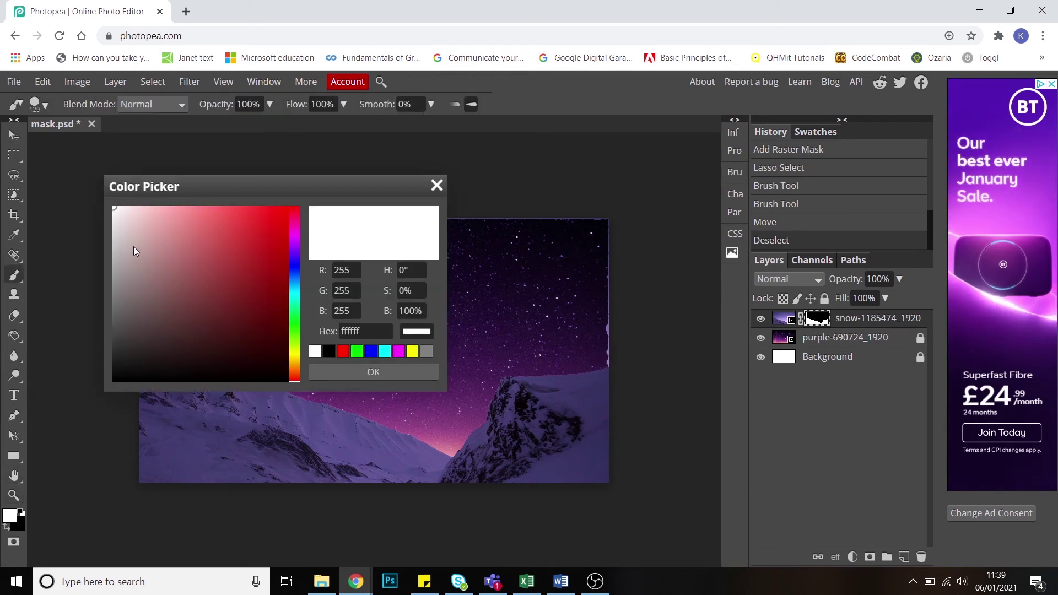
drag(133, 246, 109, 382)
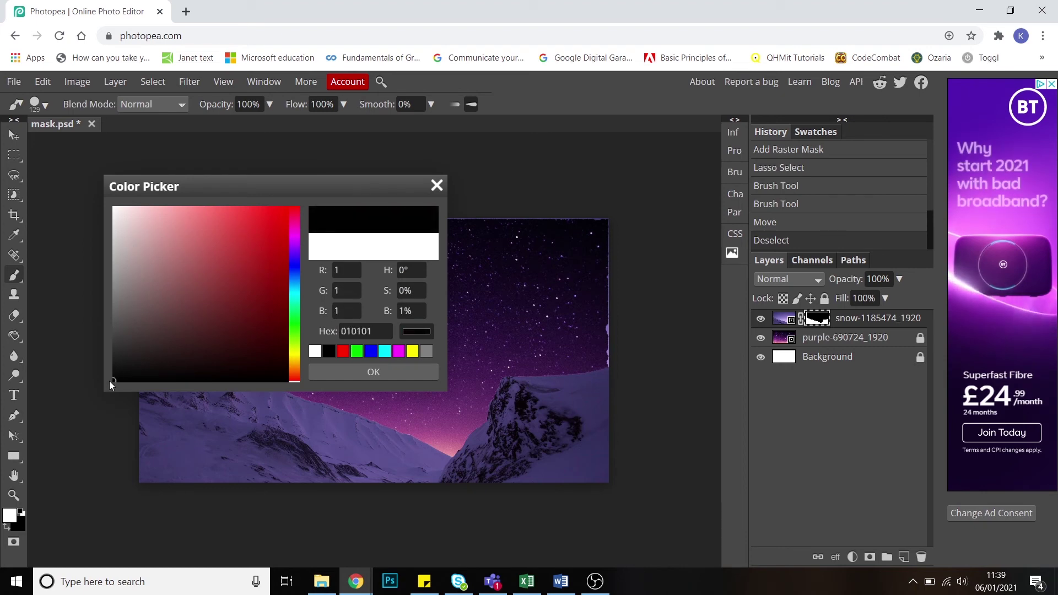
click(375, 370)
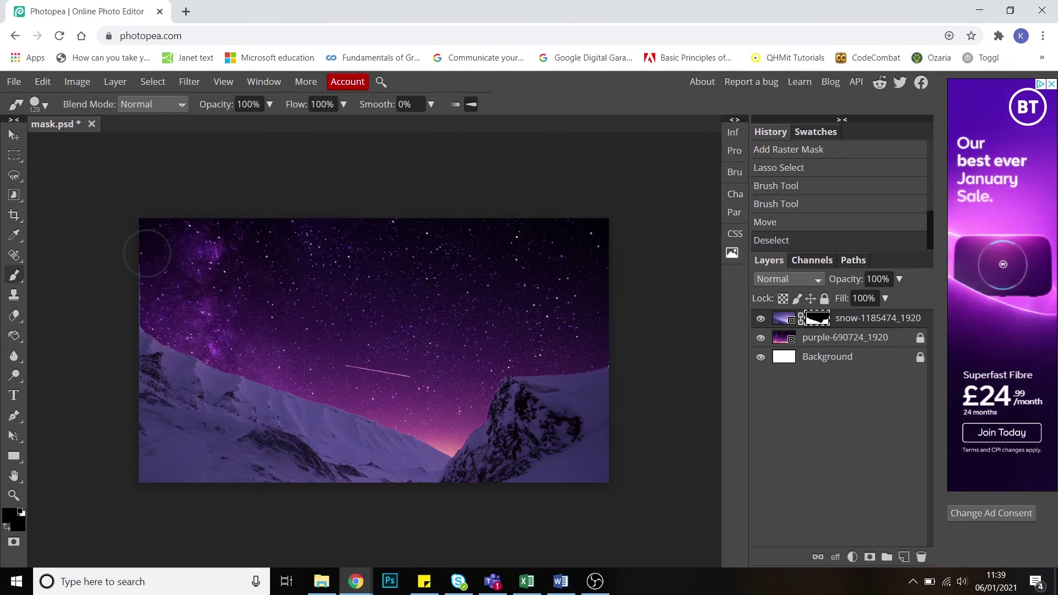
drag(147, 301, 150, 284)
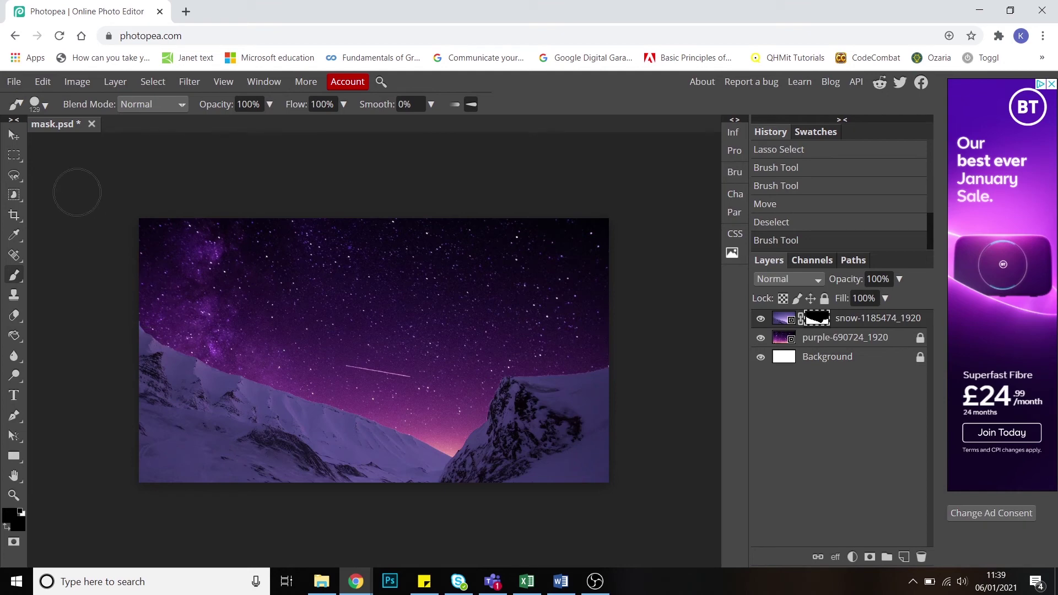
Export the finished composite as a JPG at 1280 × 720 px
click(13, 134)
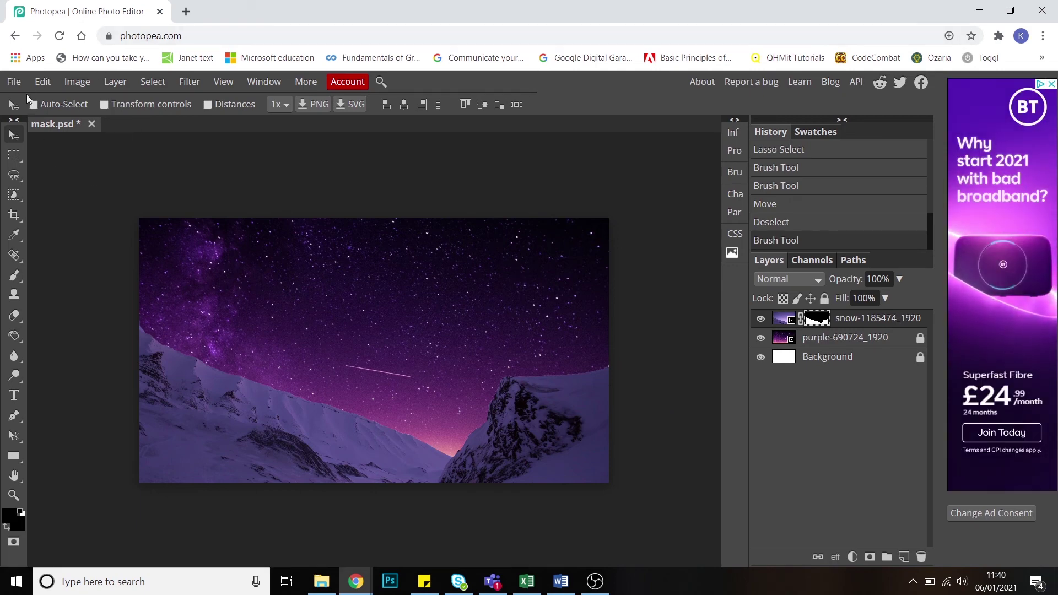
click(14, 82)
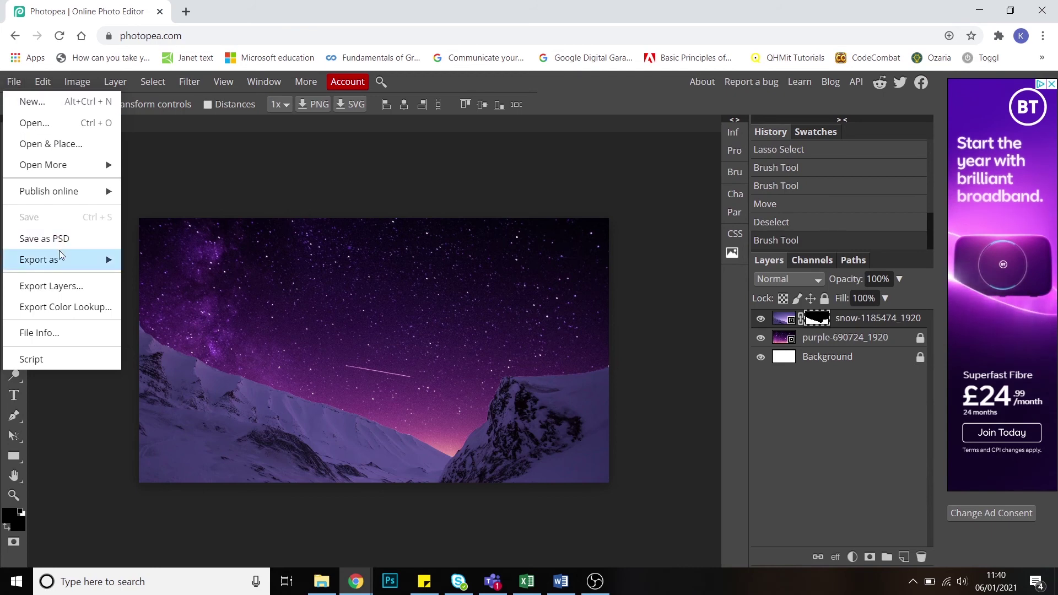
mouse_move(60, 254)
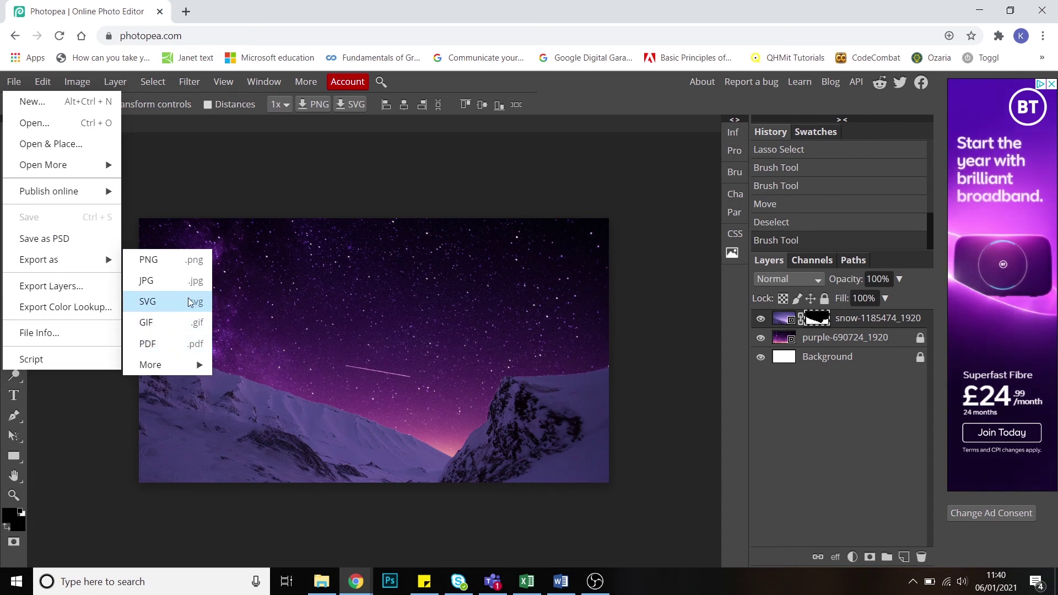
click(163, 282)
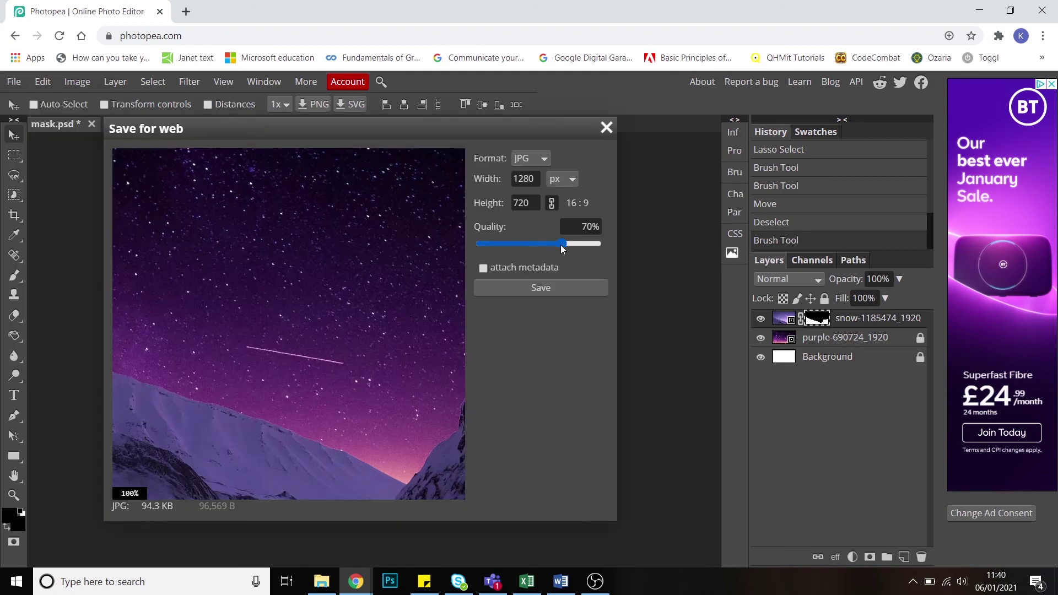
click(522, 288)
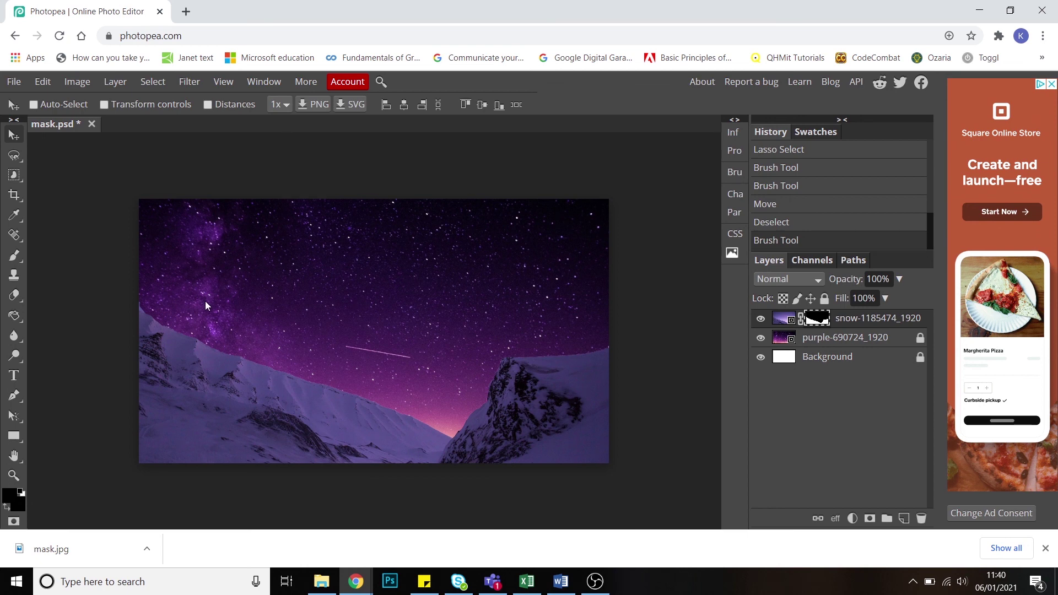
Crop the image at full height to cut a vertical strip off its right-hand side, through the rocky cliff
click(9, 199)
click(70, 195)
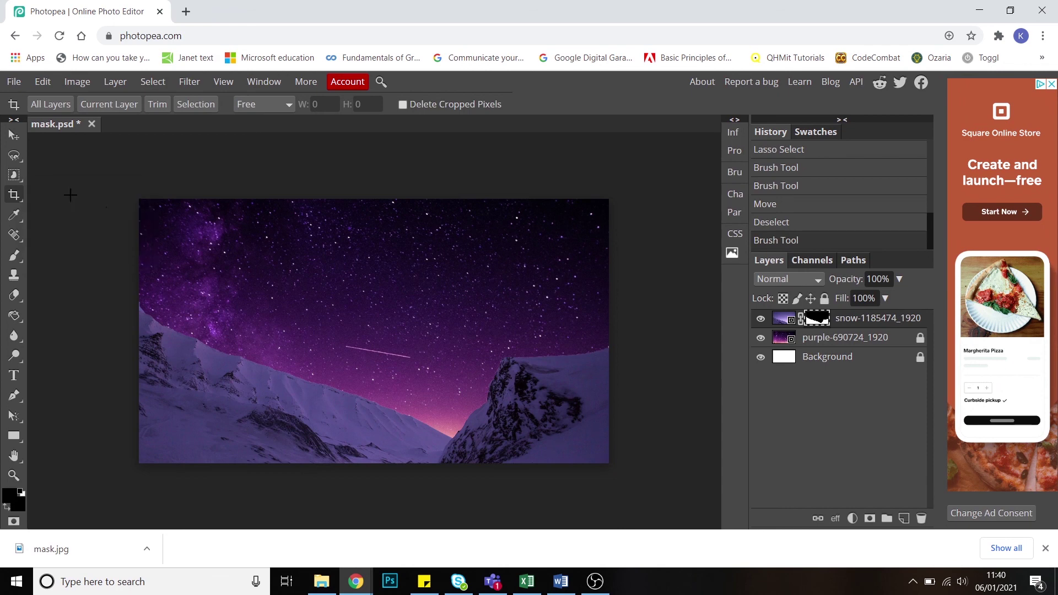
mouse_move(138, 198)
mouse_down()
mouse_move(463, 464)
mouse_move(557, 480)
mouse_move(550, 464)
mouse_up()
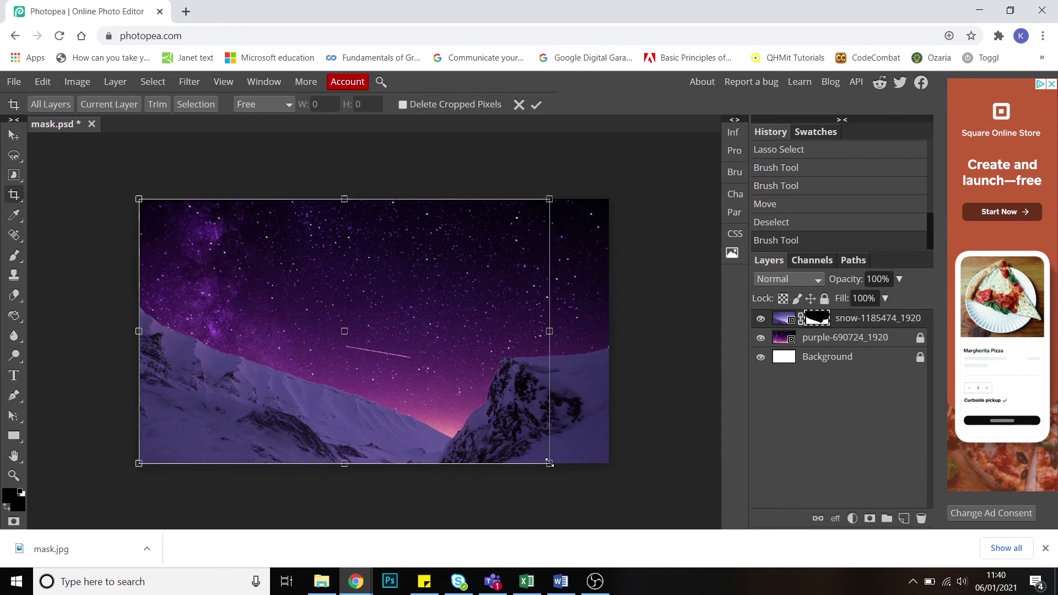
key(Return)
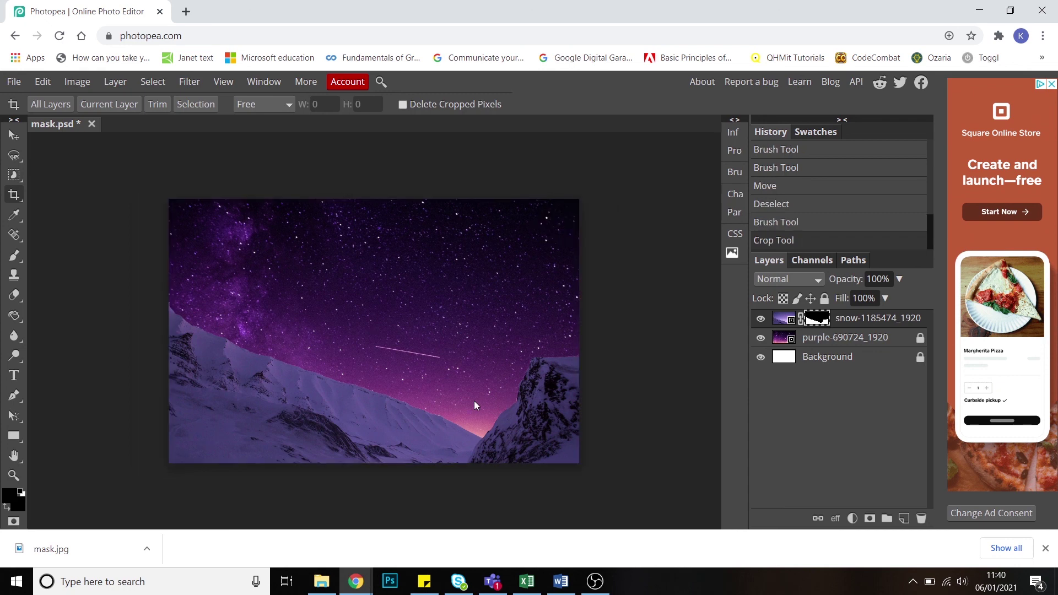